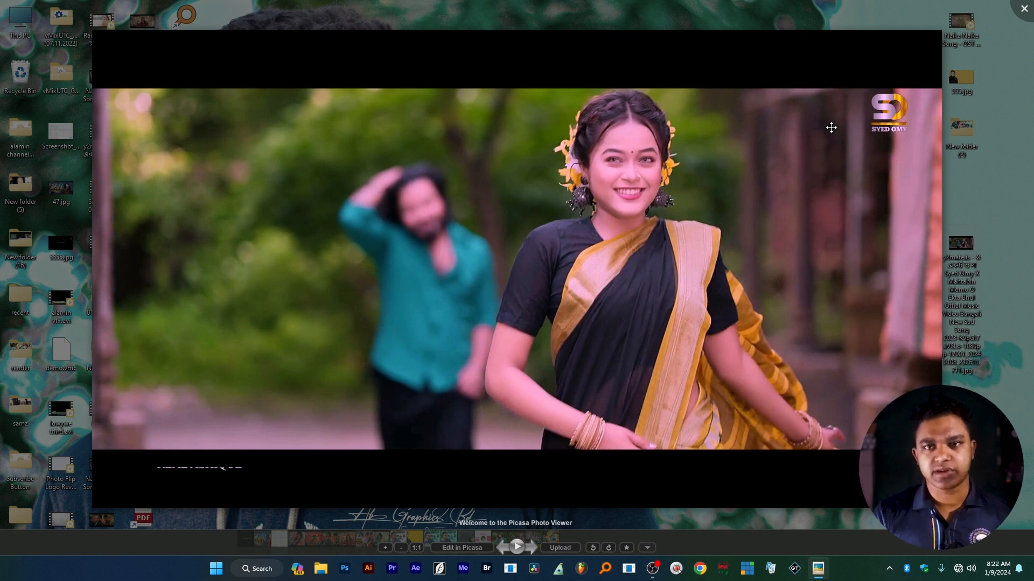
Close the reference photo, switch to DaVinci Resolve and open Untitled Project on its Media page
click(1023, 9)
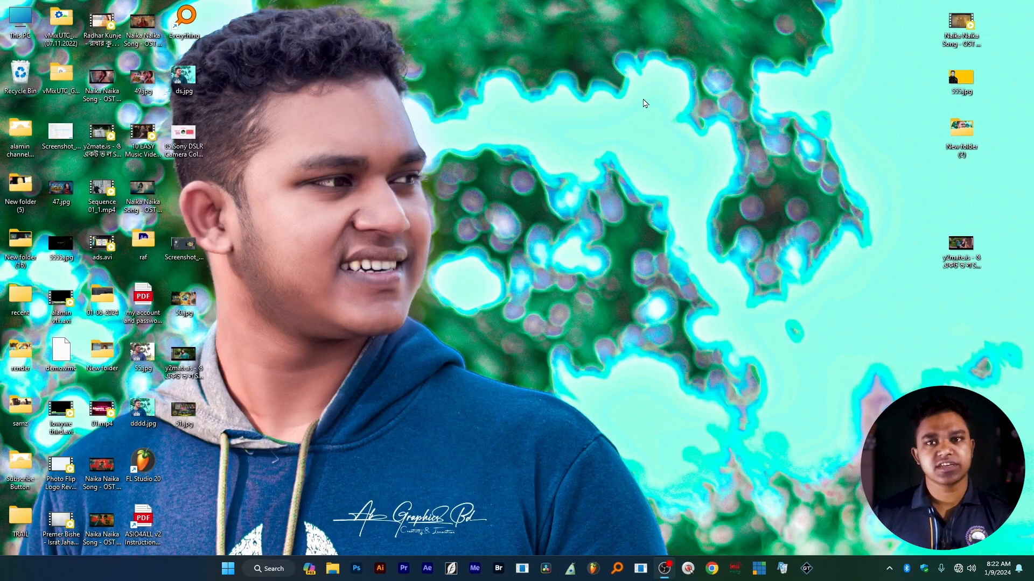
click(546, 571)
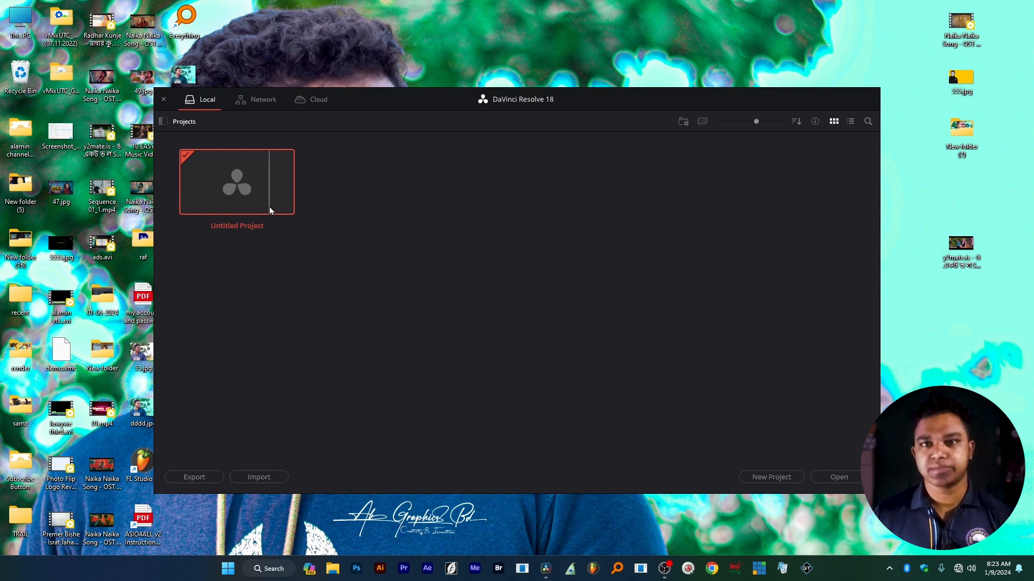
double_click(258, 173)
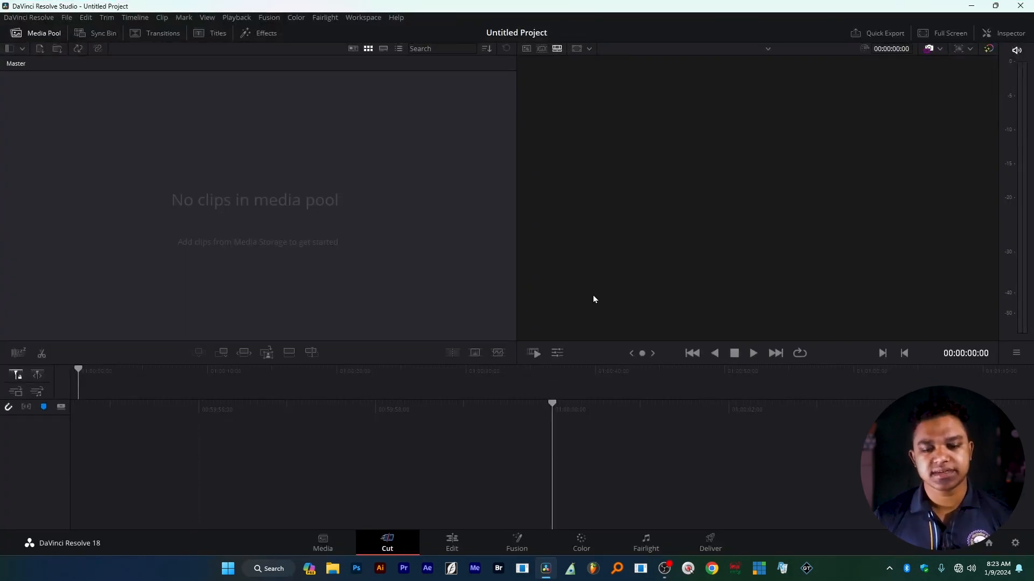
click(340, 536)
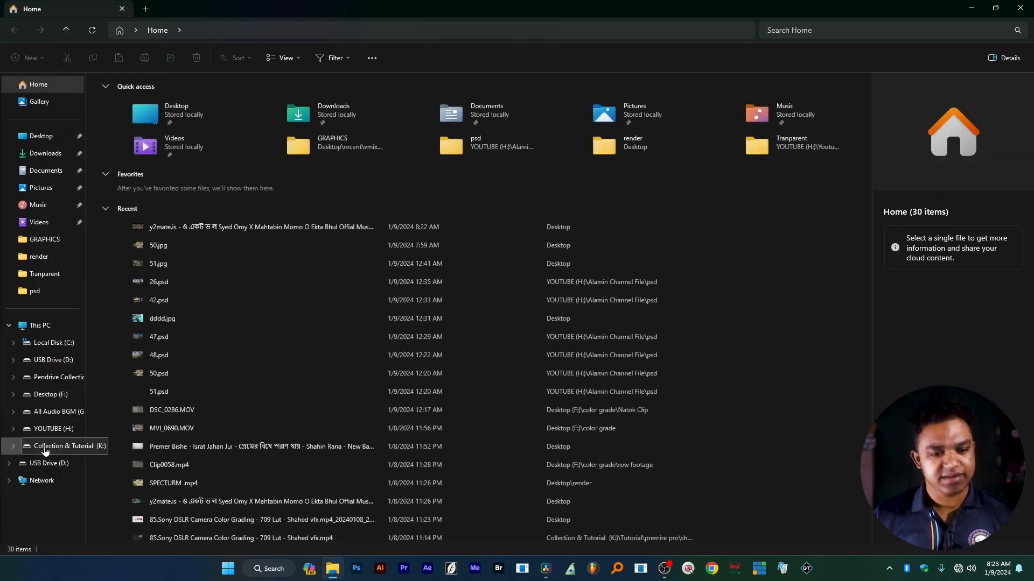
Import DSC_0286.MOV from F:\color grade\Natok Clip into the media pool, keeping the project frame rate unchanged
click(56, 396)
double_click(121, 105)
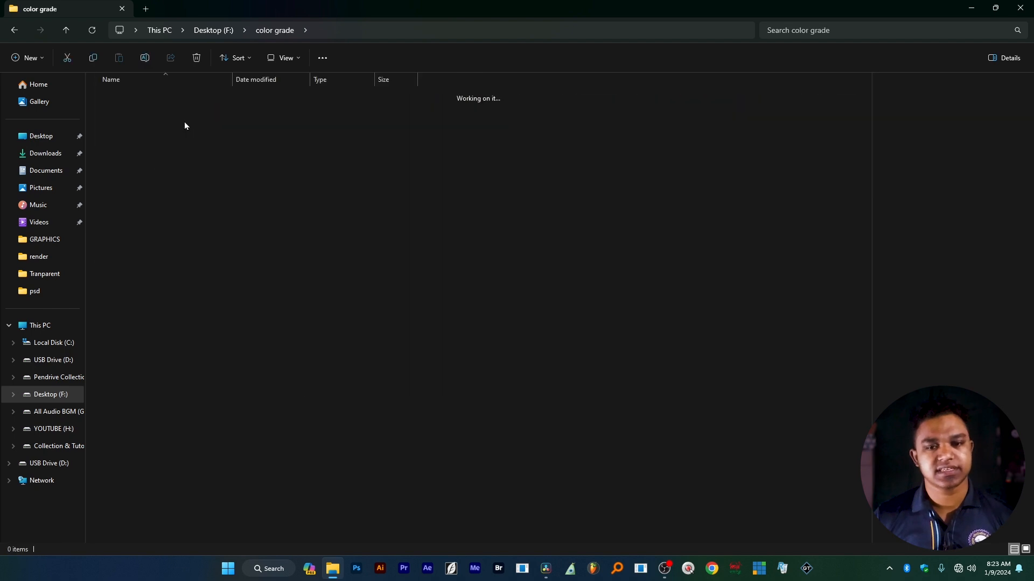
double_click(185, 125)
click(240, 112)
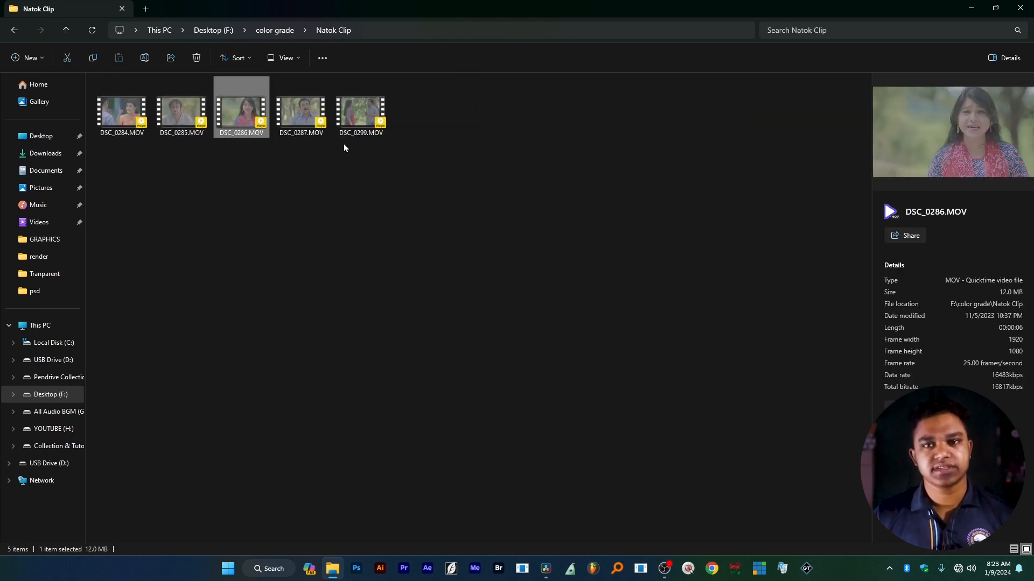
drag(234, 133, 679, 480)
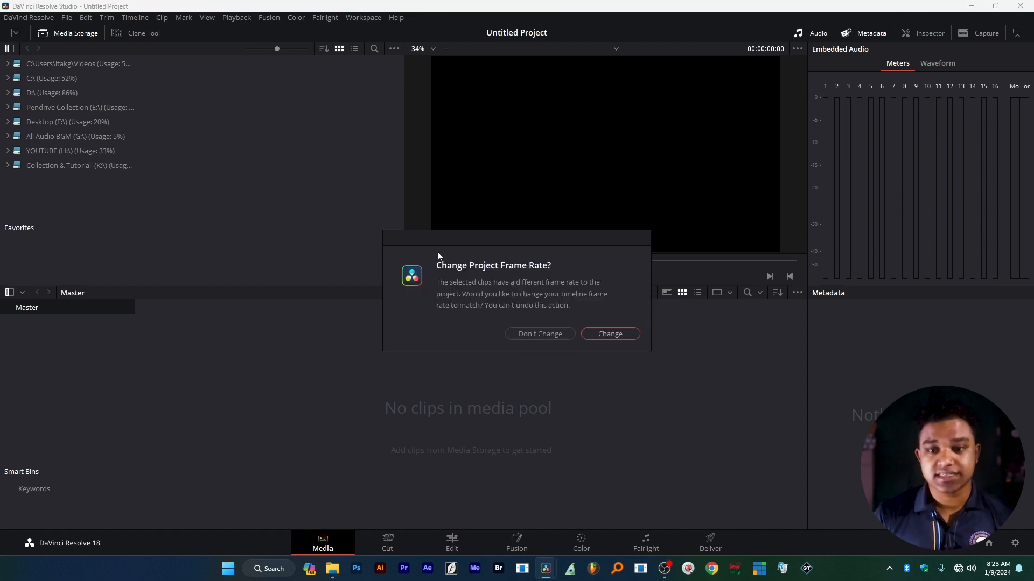
click(530, 333)
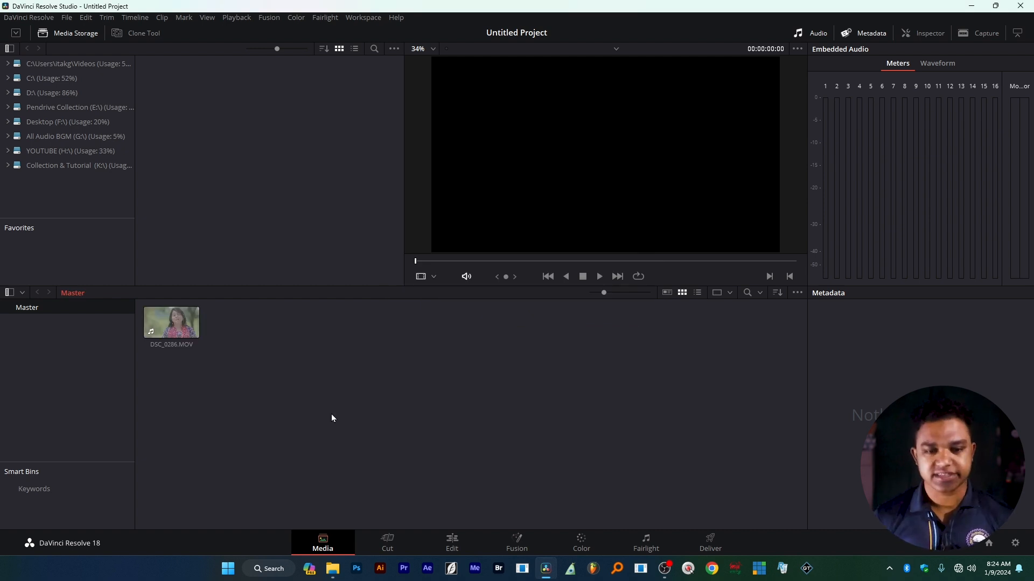
Check the y2mate.is reference JPEG on the desktop and import it into the DaVinci Resolve media pool
click(979, 6)
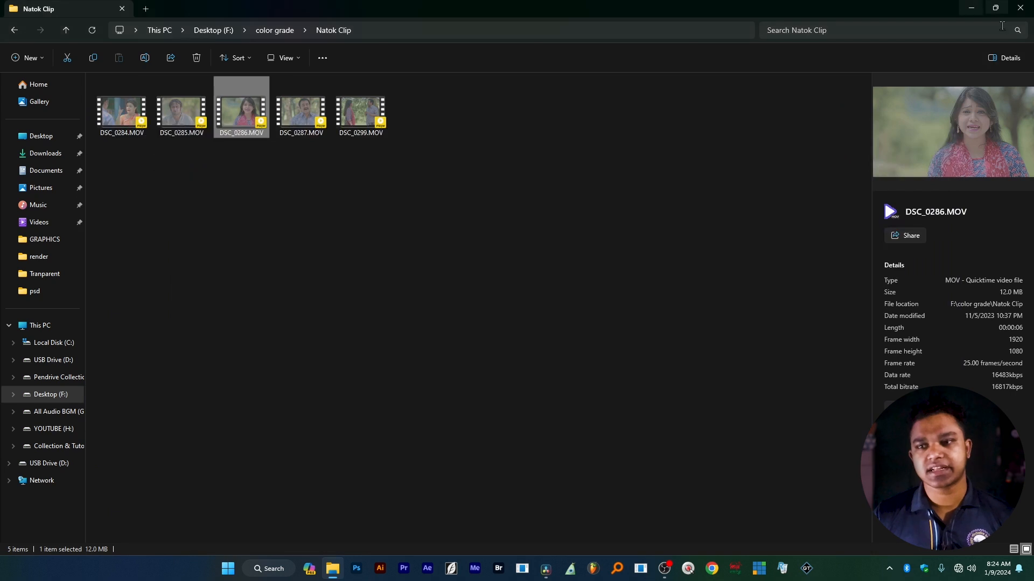
click(979, 6)
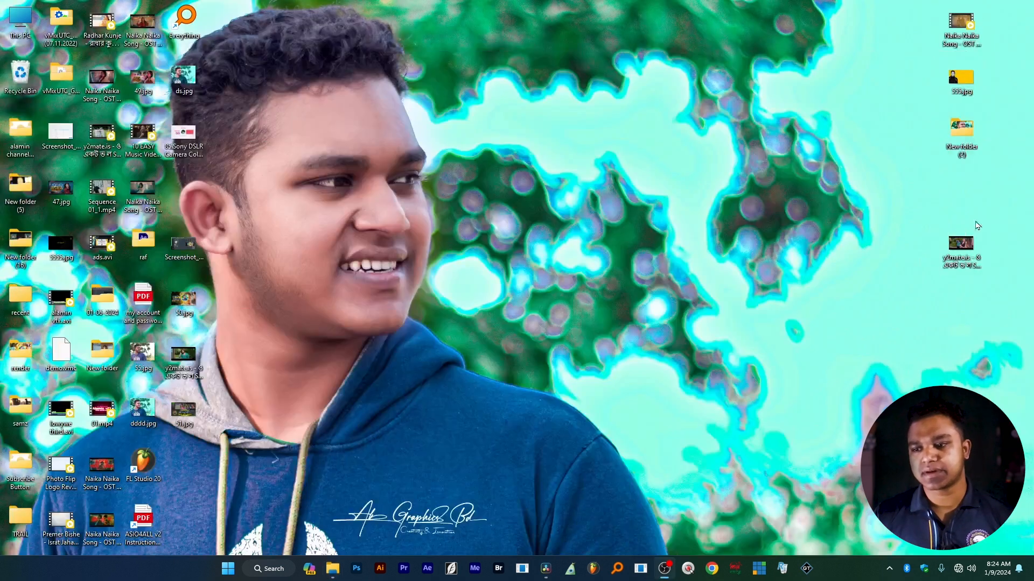
key(Return)
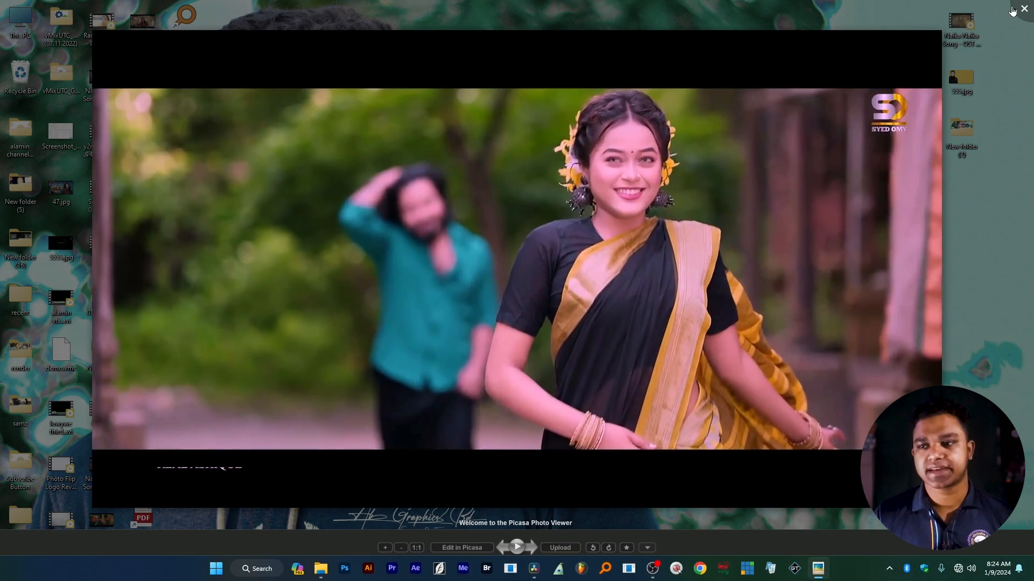
click(1012, 11)
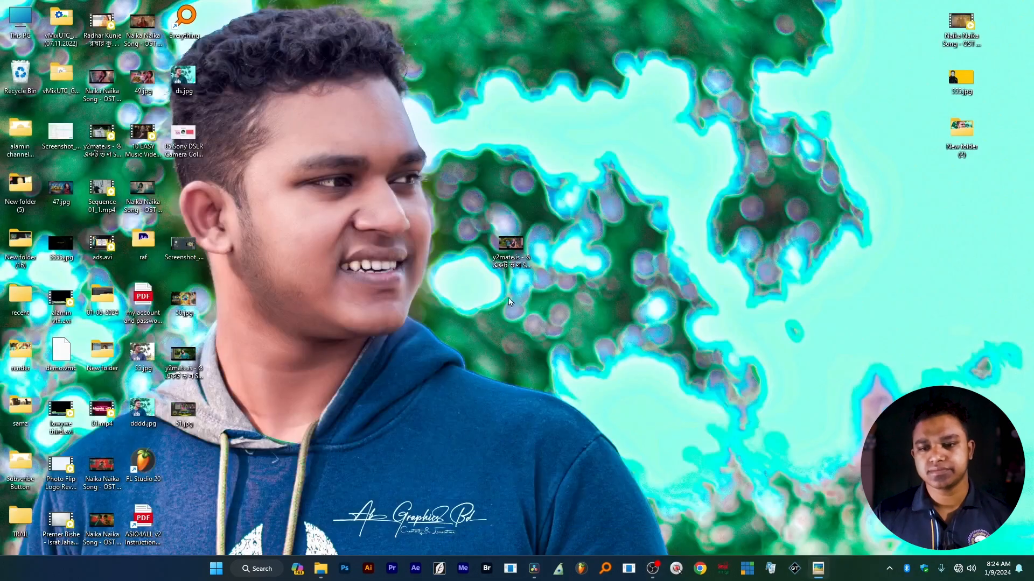
drag(510, 245, 445, 431)
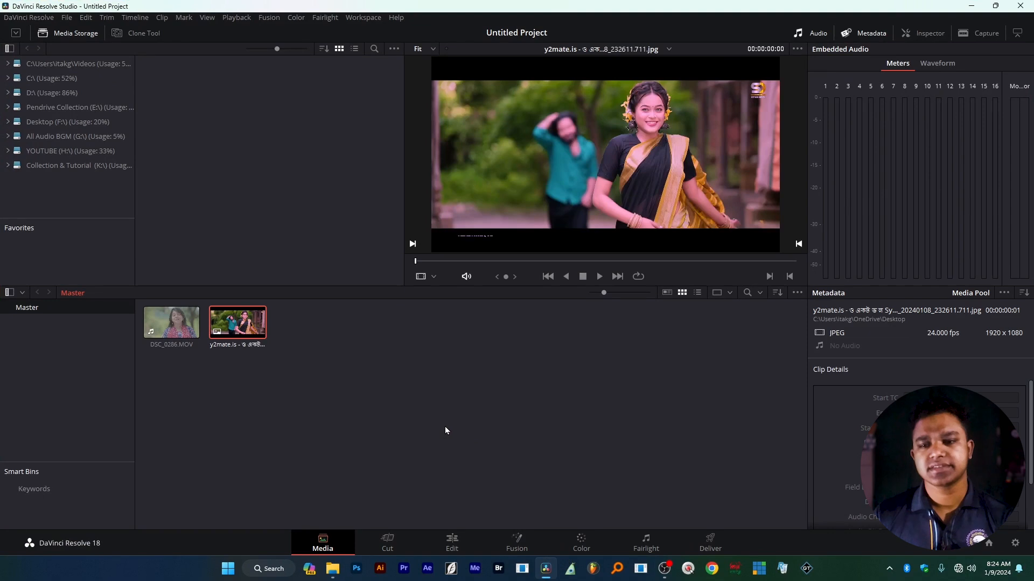
On the Edit page, create a timeline containing DSC_0286.MOV followed by the y2mate.is reference JPEG
click(171, 323)
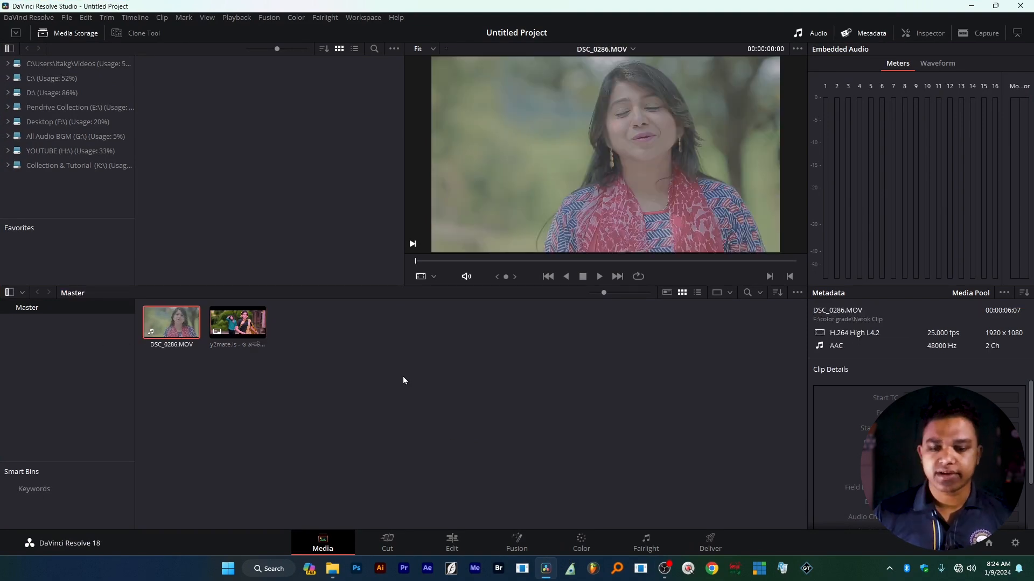
click(455, 541)
drag(153, 281, 152, 91)
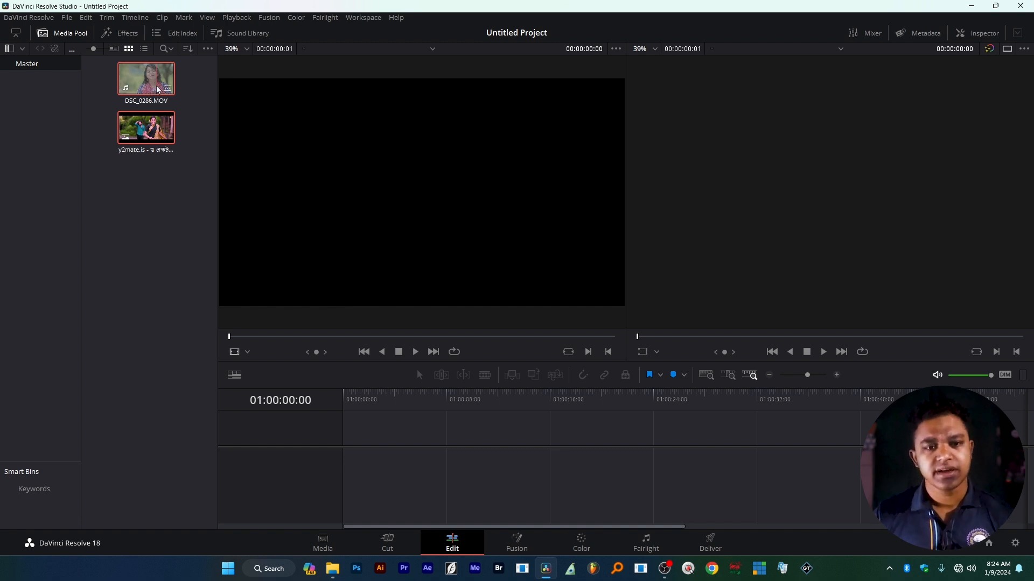
drag(158, 90, 338, 479)
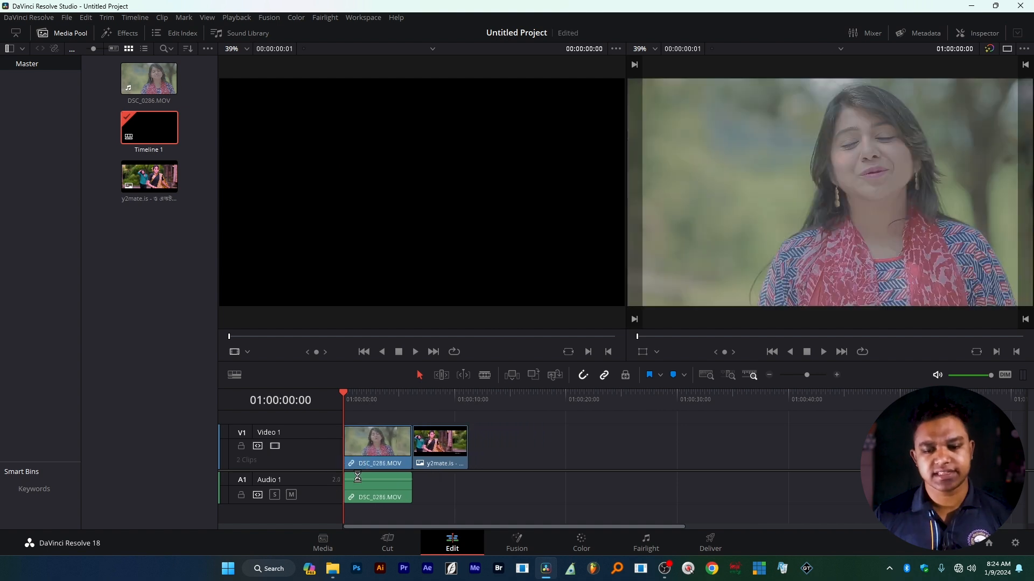
Review both timeline clips, park the playhead on DSC_0286.MOV at 01:00:03:08 and go to the Color page
click(391, 403)
drag(392, 404, 434, 410)
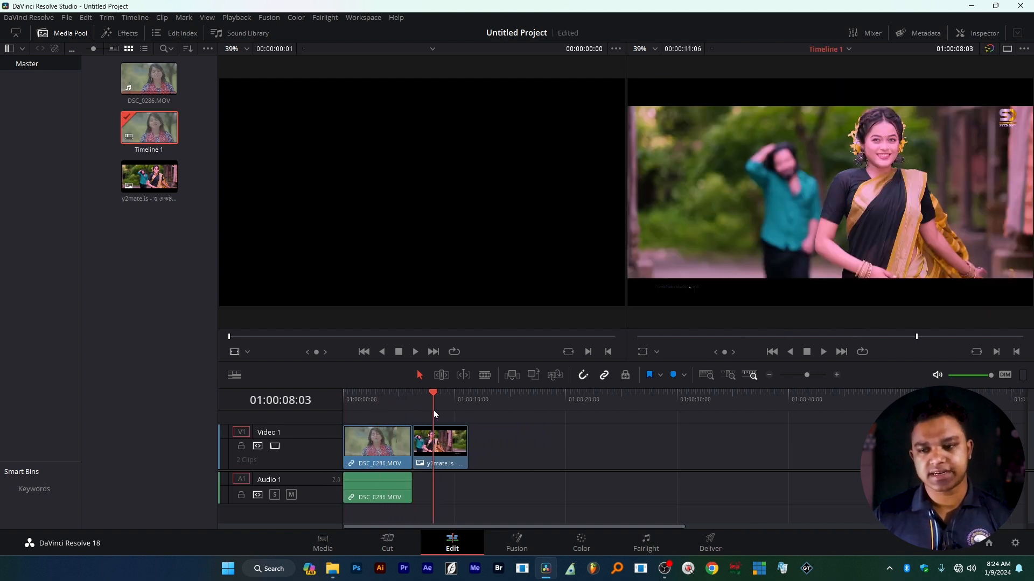
double_click(441, 451)
click(380, 398)
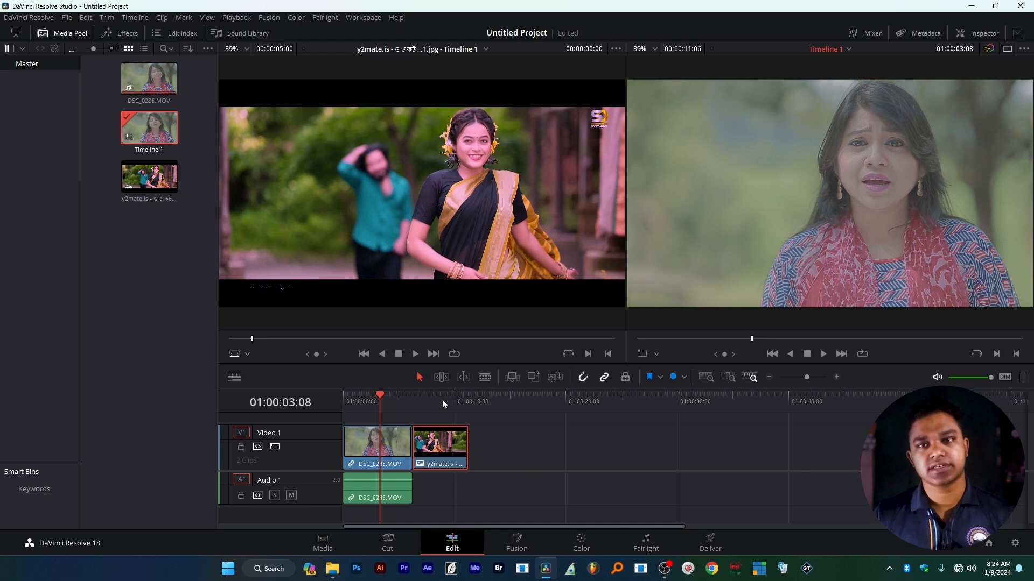
click(575, 549)
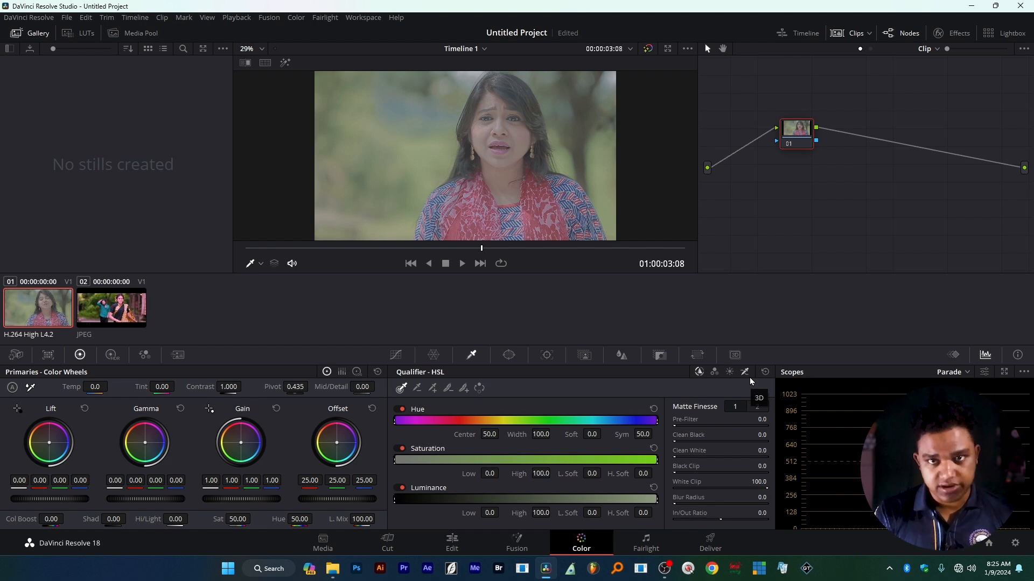
In the project's color management settings, set the color science to DaVinci YRGB Color Managed
click(1021, 544)
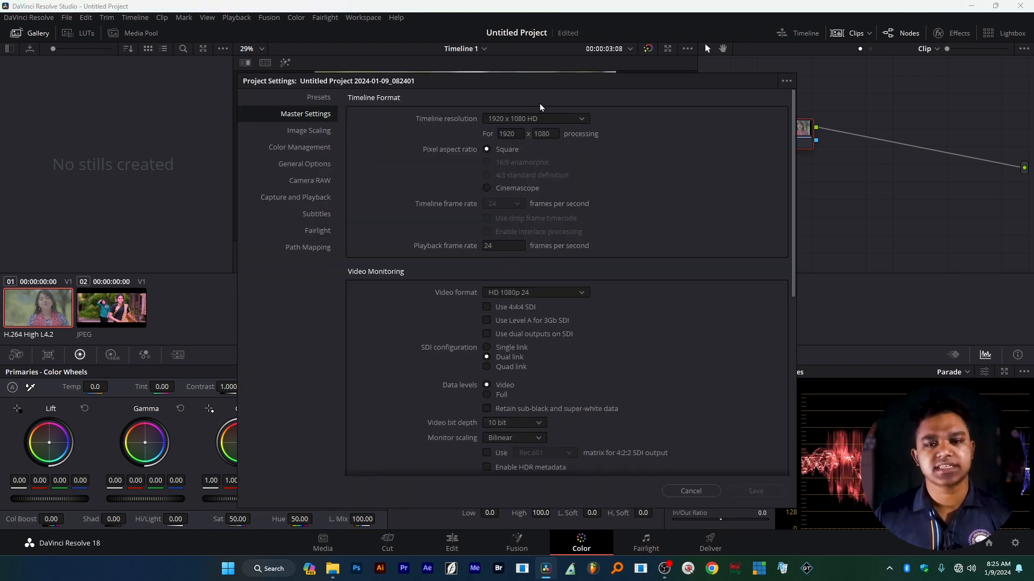
drag(532, 81, 540, 54)
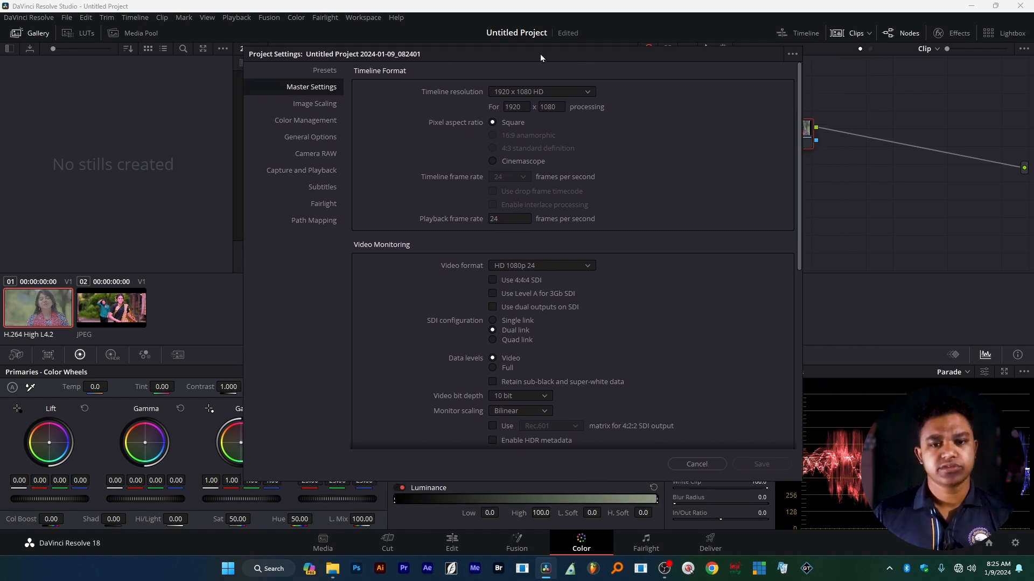
click(312, 120)
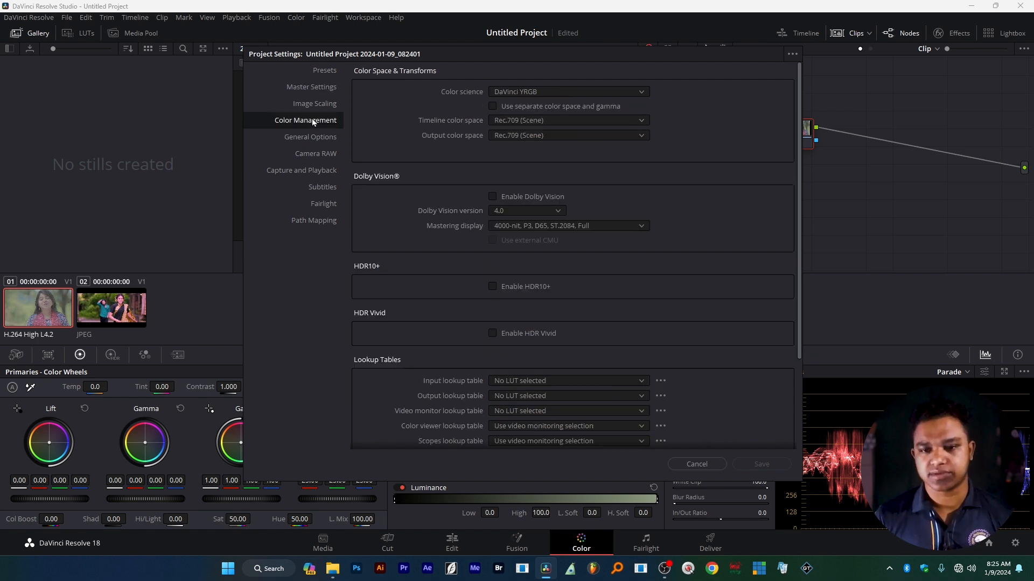
click(514, 91)
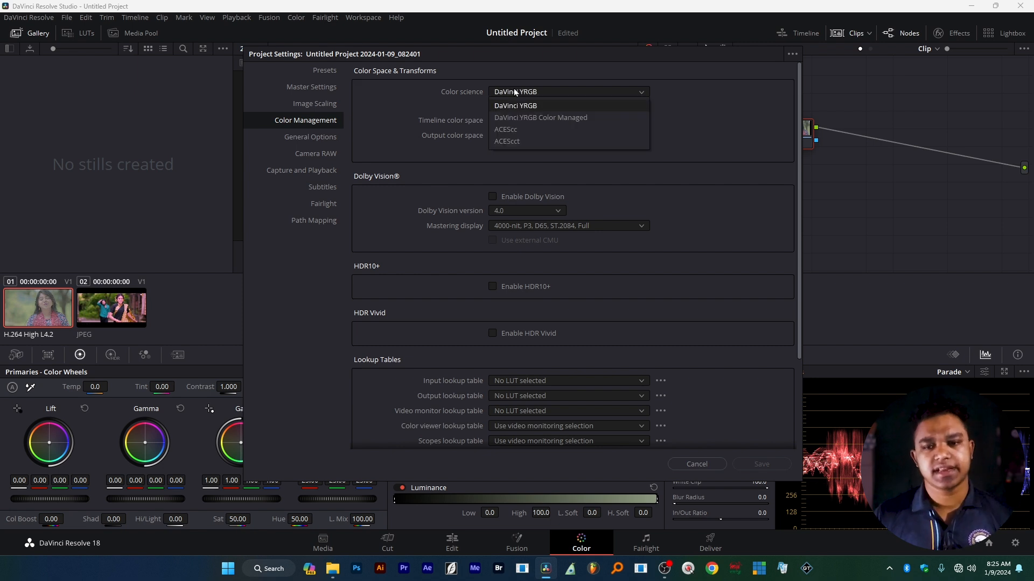
click(529, 118)
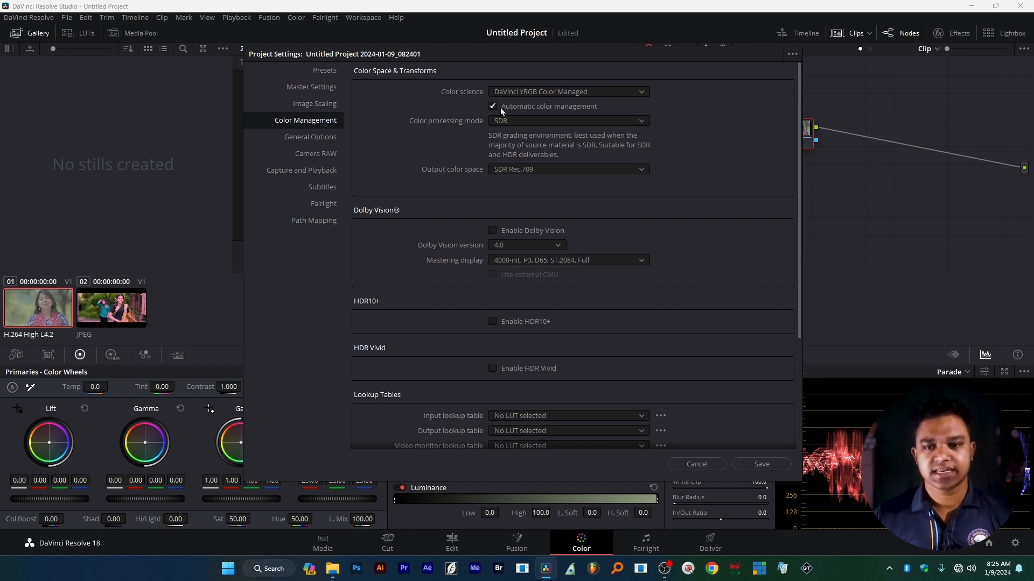
Disable automatic color management, set the color processing mode to HDR DaVinci Wide Gamut Intermediate and save the project settings
click(493, 106)
click(515, 119)
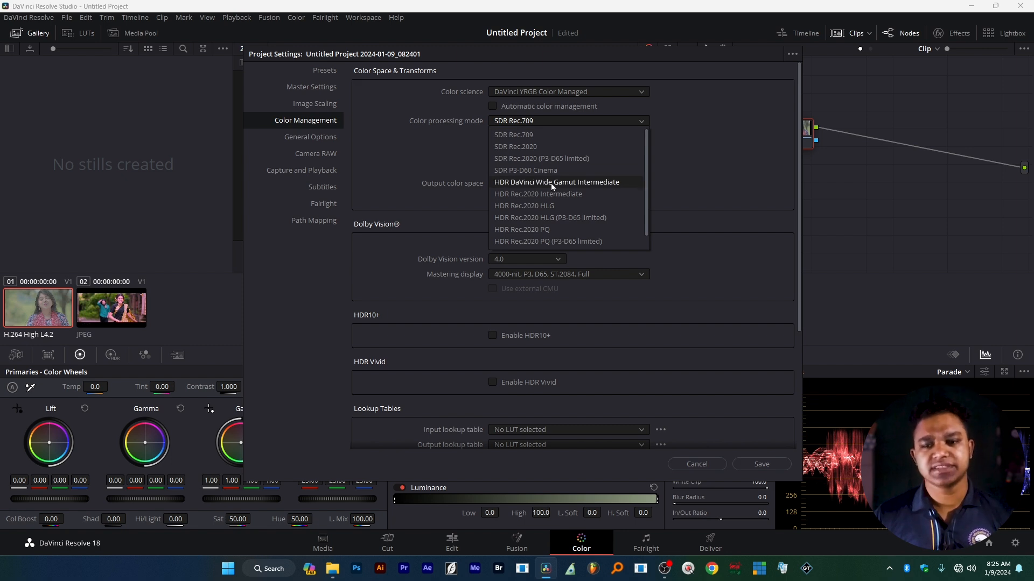
click(570, 183)
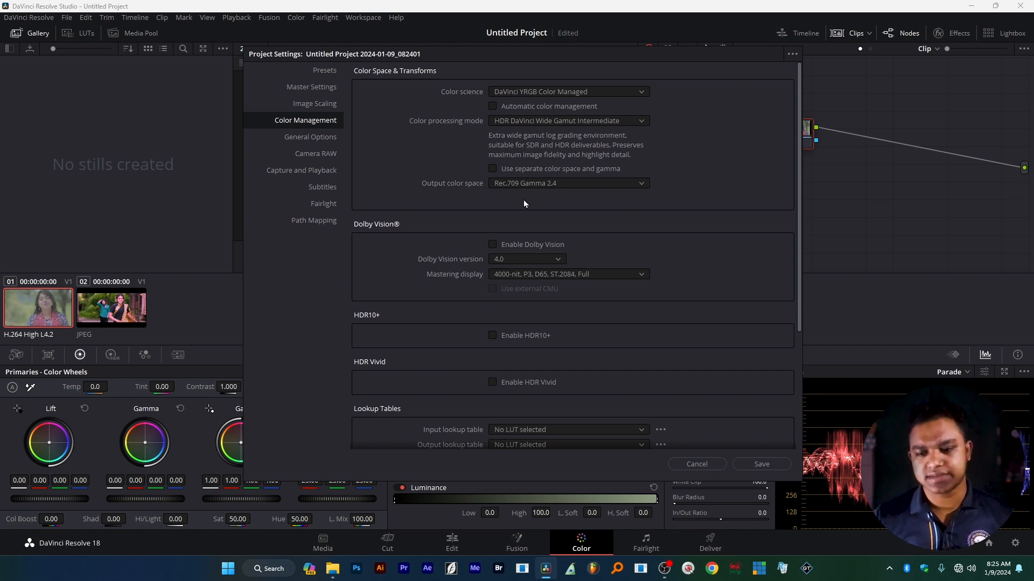
click(773, 464)
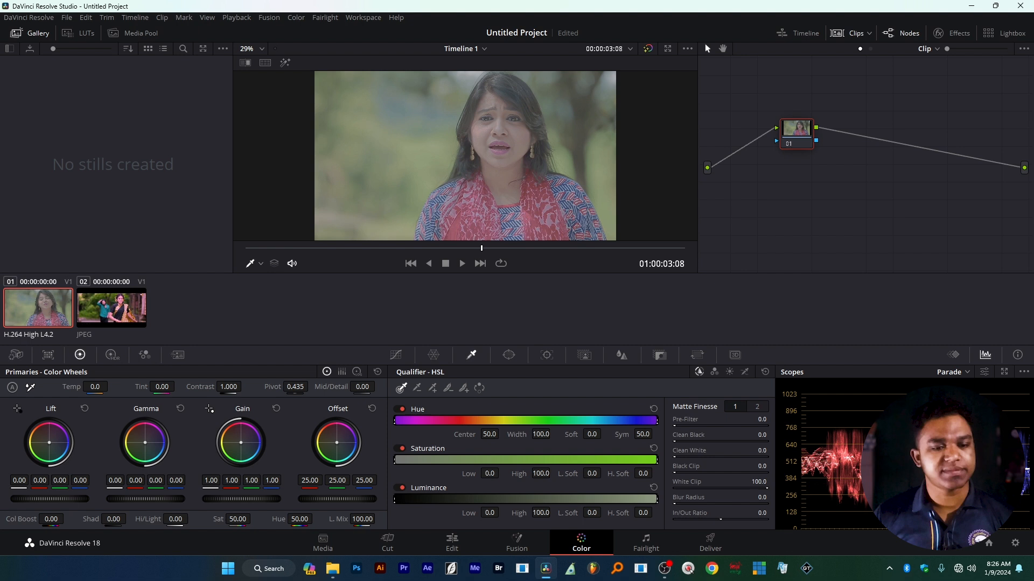
Set the input color space of the first clip, DSC_0286.MOV, to S-Gamut3.Cine/S-Log3
right_click(38, 318)
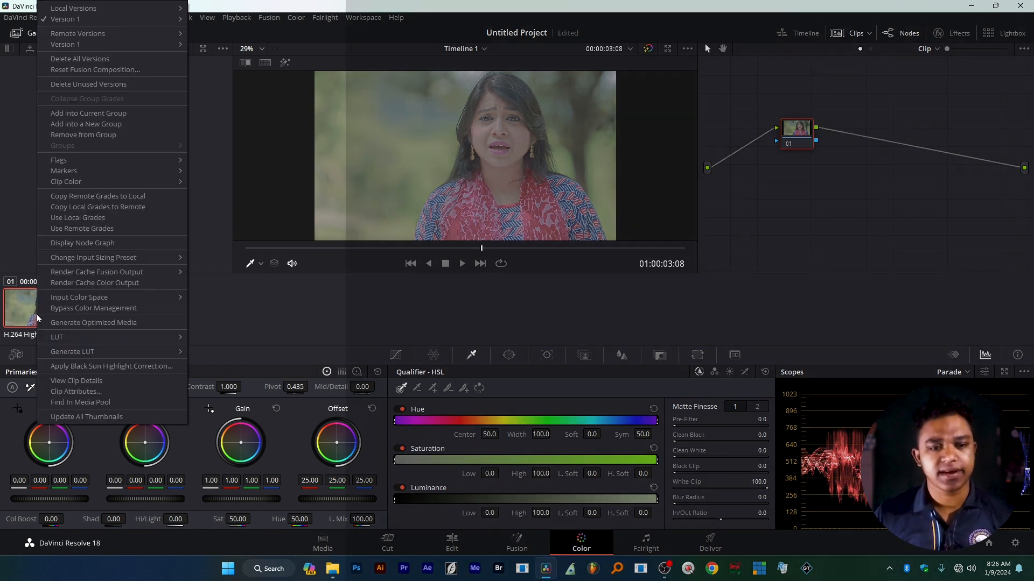
mouse_move(77, 300)
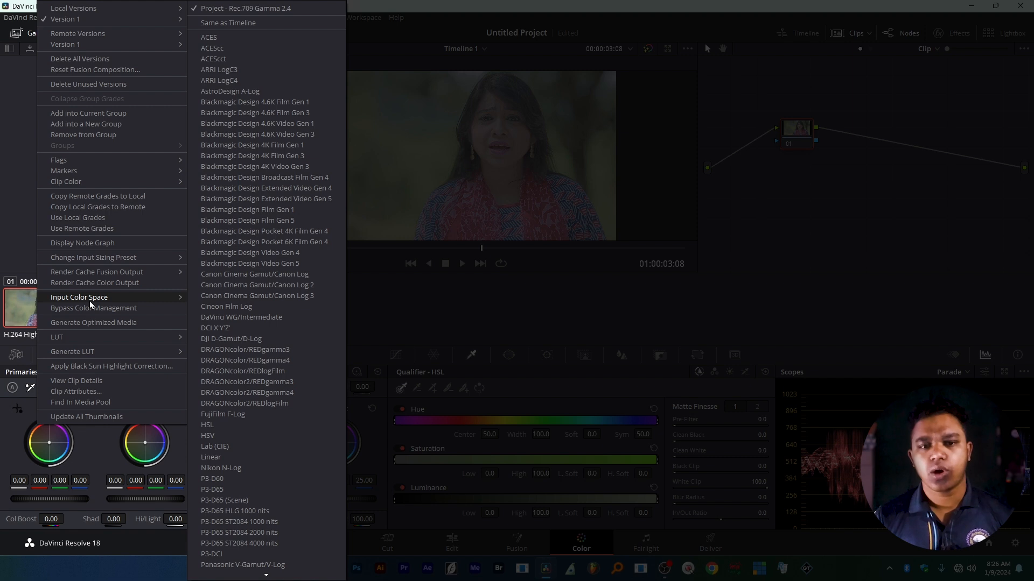
scroll(232, 240, down, 10)
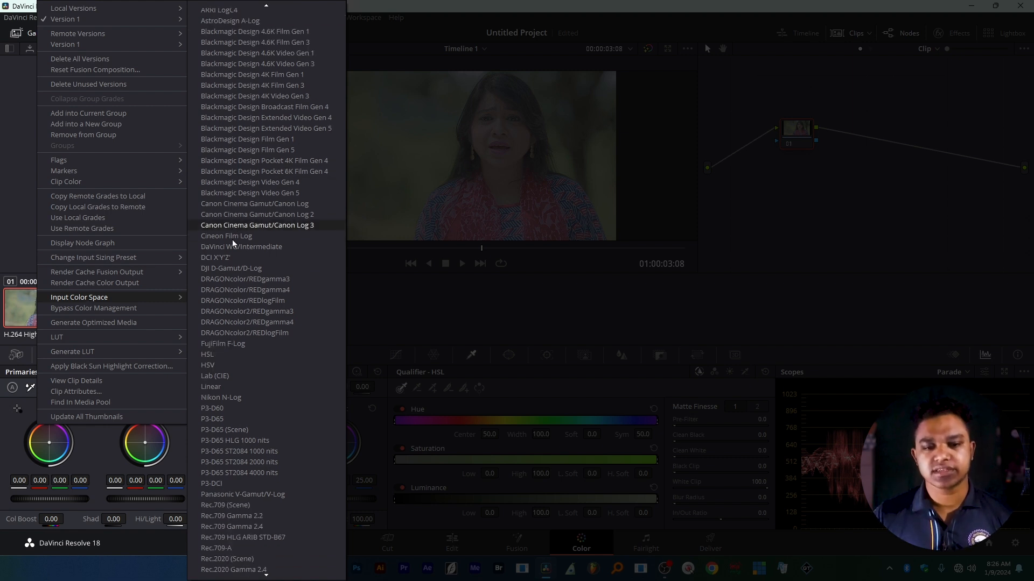
scroll(250, 289, down, 2)
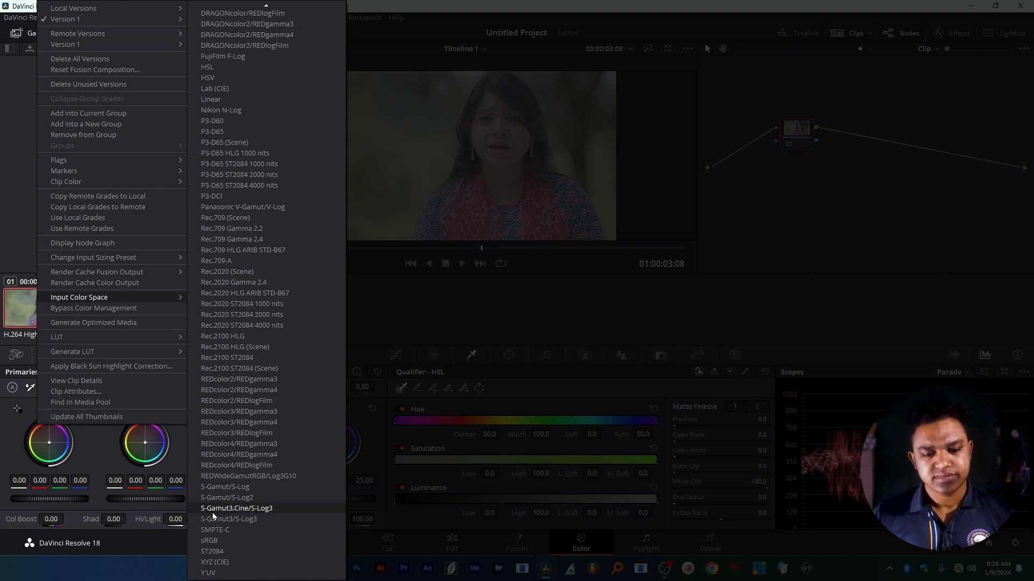
click(264, 509)
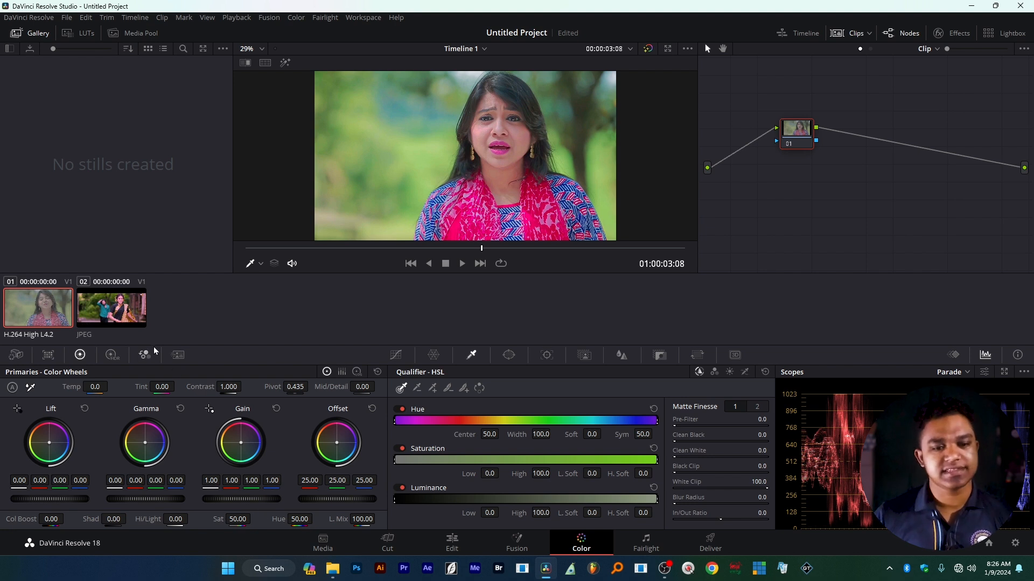
Compare the first clip with the reference JPEG in a Selected Clips split screen, viewed full screen
click(131, 319)
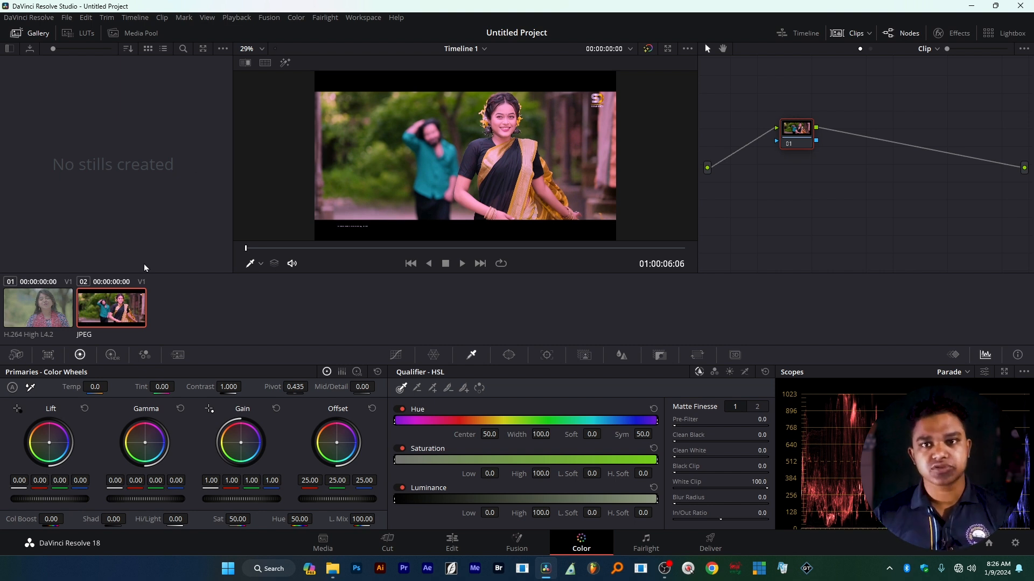
right_click(405, 151)
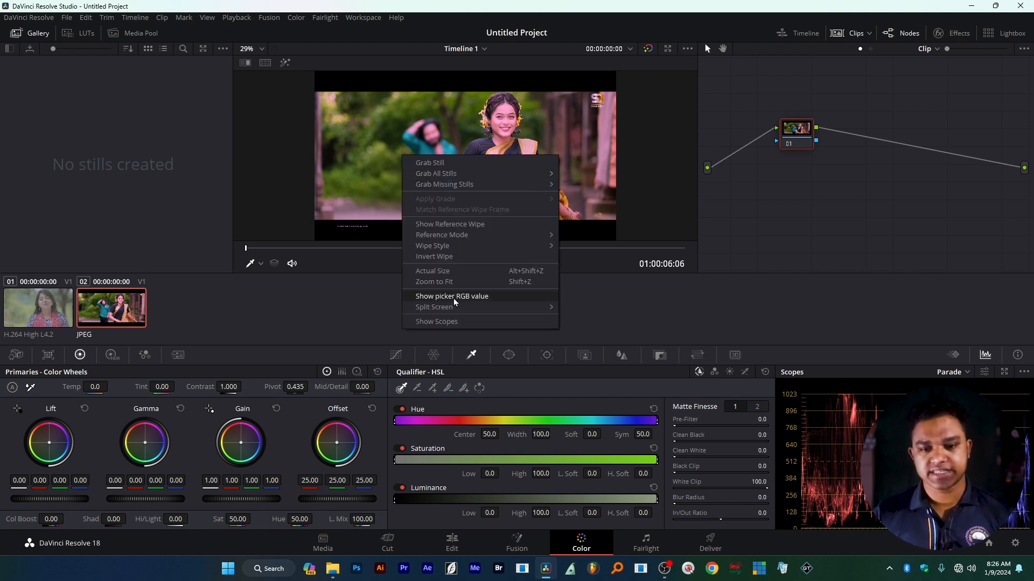
mouse_move(512, 307)
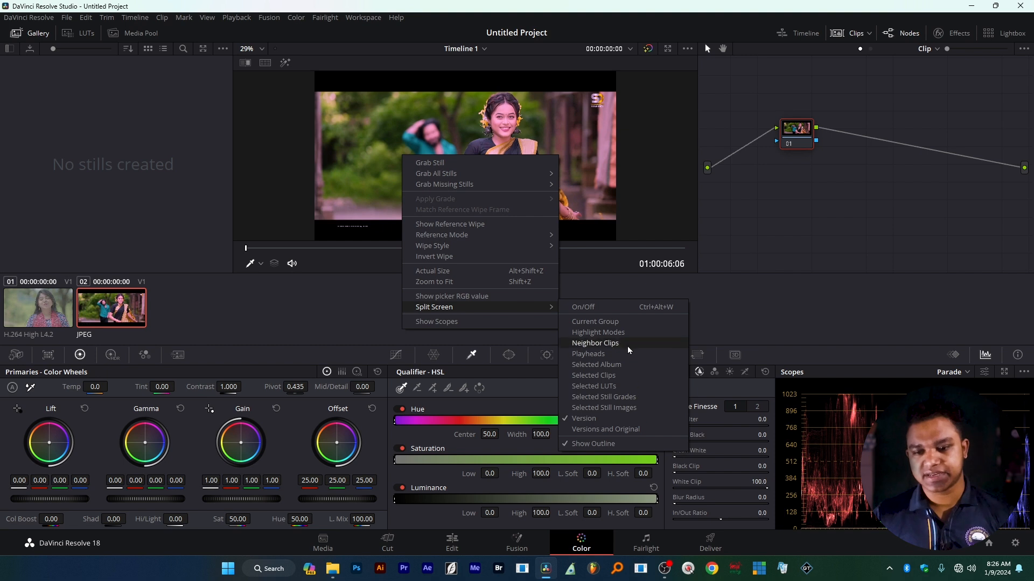
click(602, 376)
ctrl+click(59, 319)
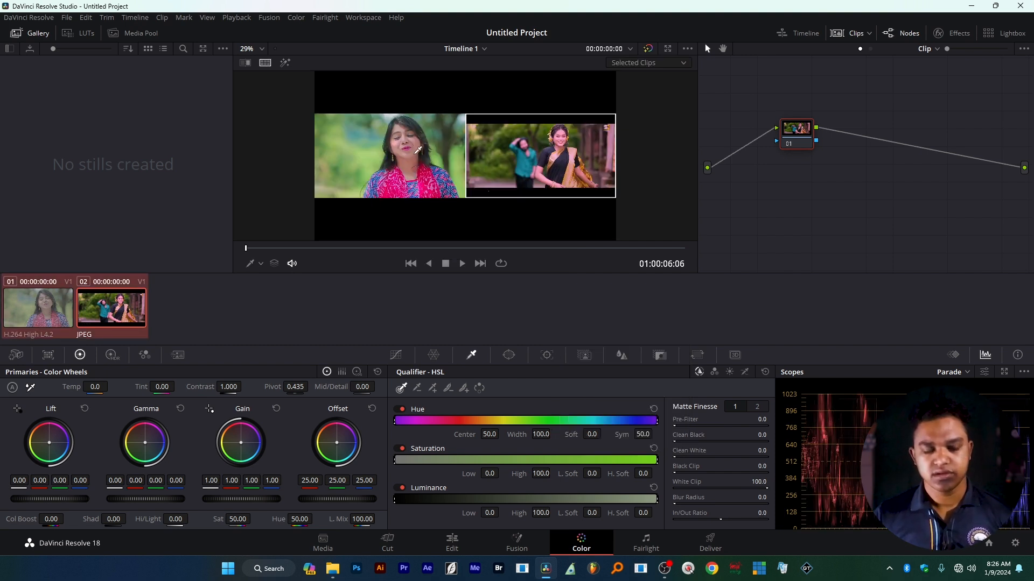
key(ctrl+f)
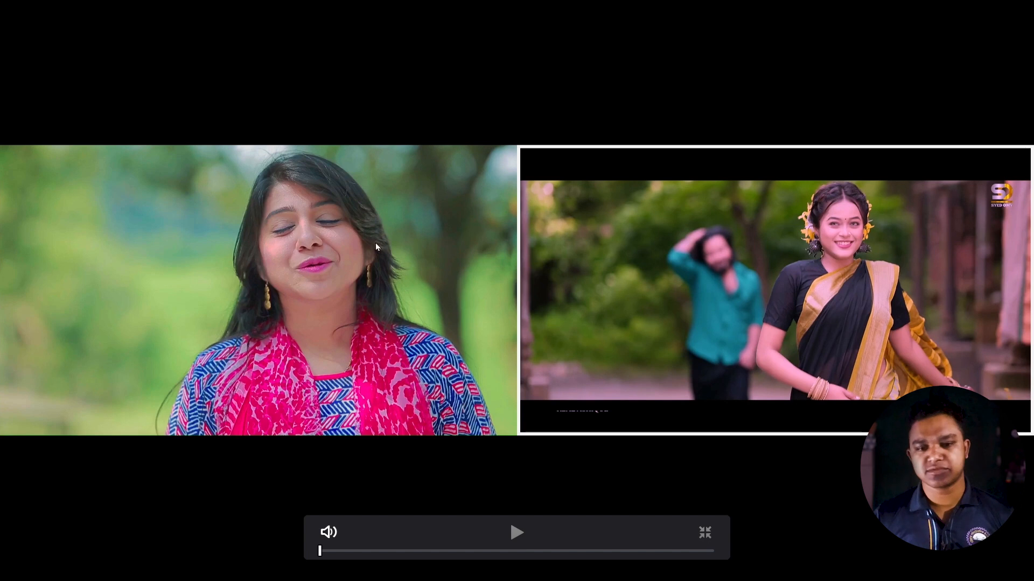
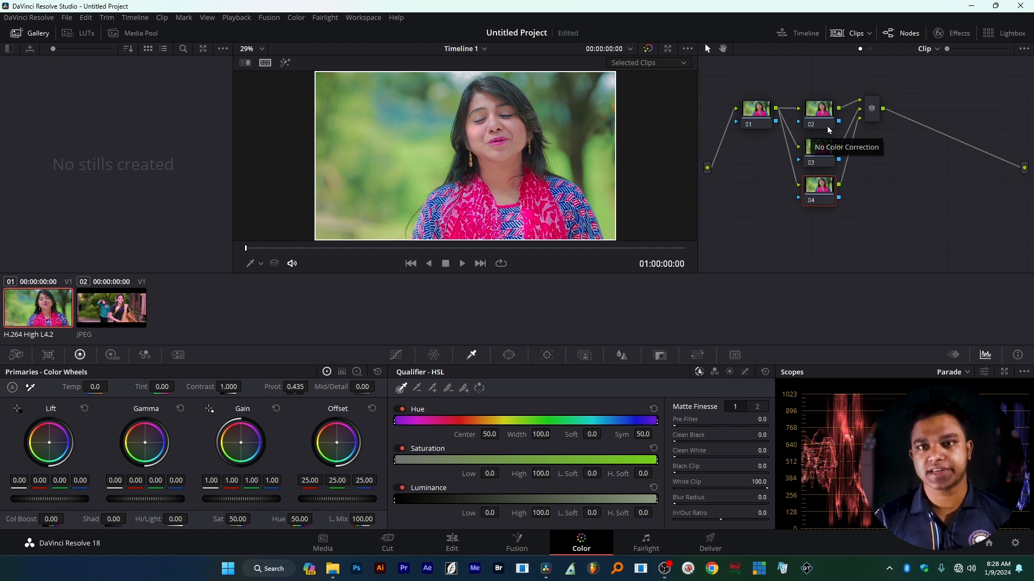
Add a serial node after the layer mixer and space out nodes 02, 03 and 04 in the node graph
click(873, 110)
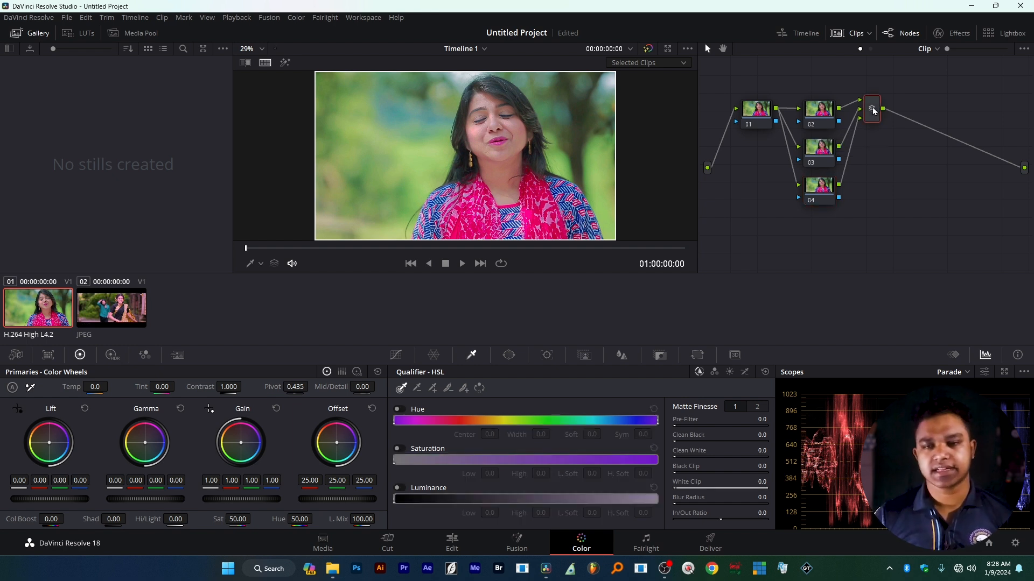
key(alt+s)
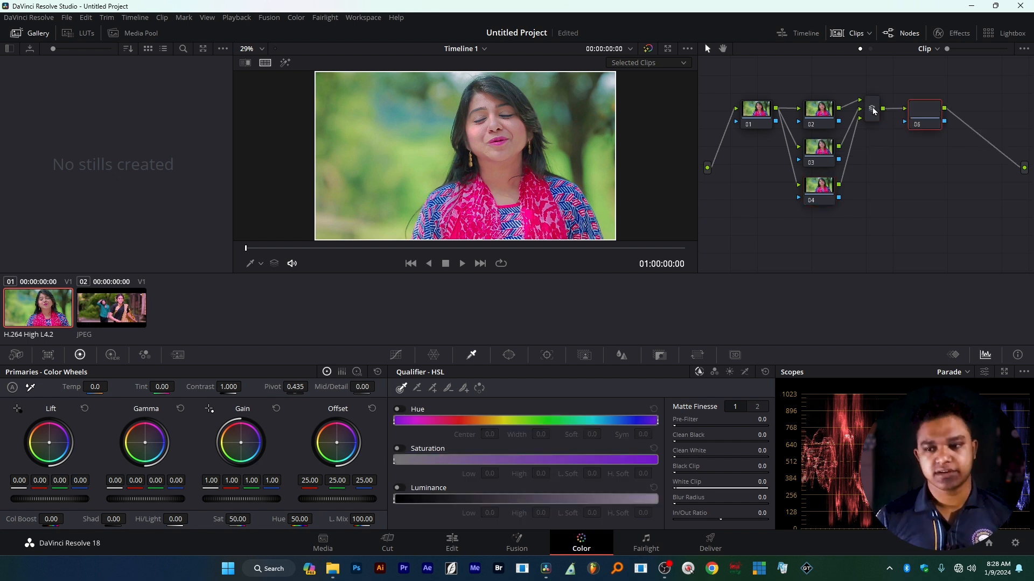
drag(828, 122, 822, 87)
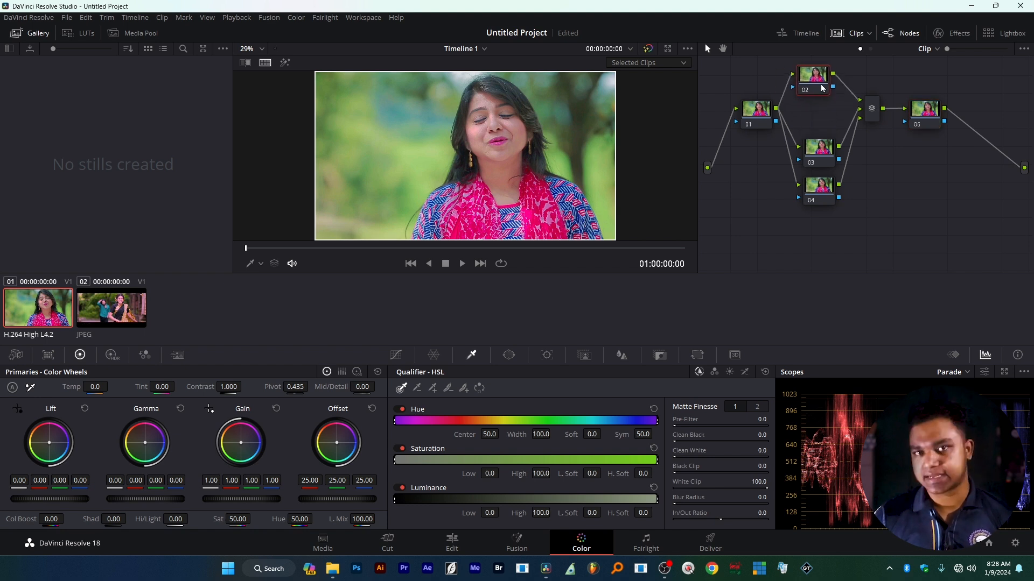
drag(817, 161, 817, 154)
drag(821, 197, 820, 203)
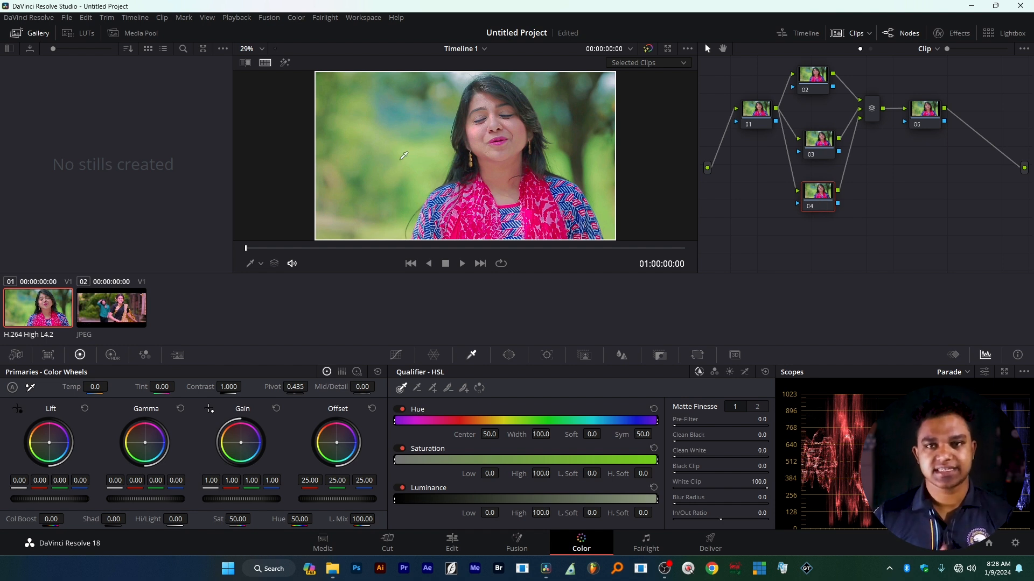
click(933, 108)
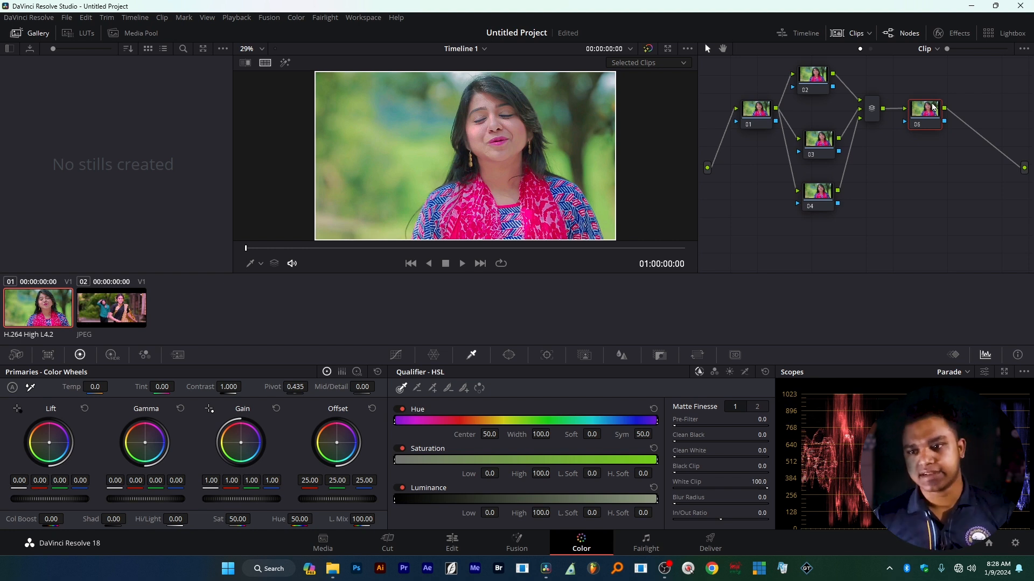
drag(811, 77, 812, 93)
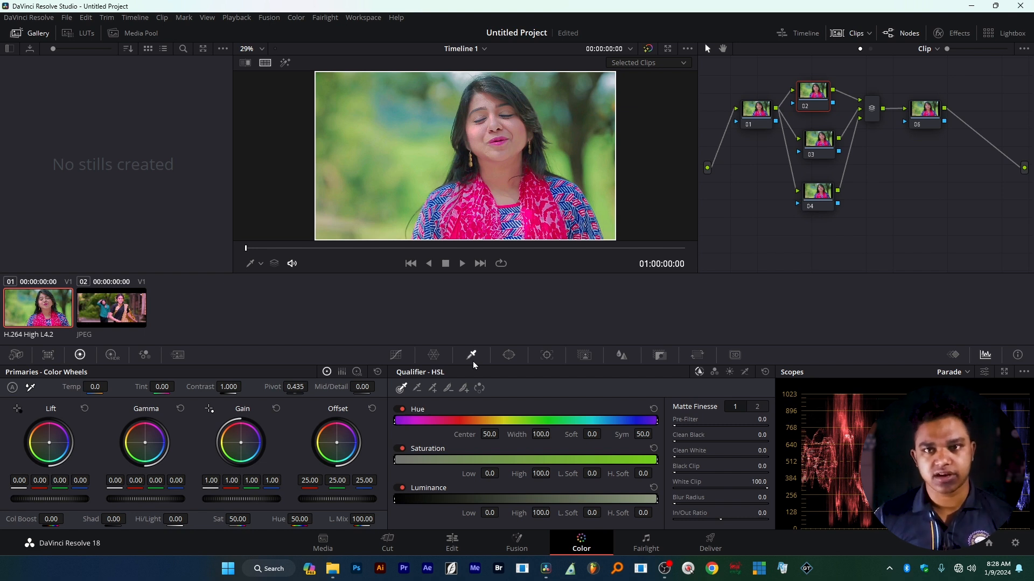
Sample the green background with the HSL qualifier on node 02, and show its highlight in a viewer enlarged by hiding the gallery and clip thumbnails
click(350, 97)
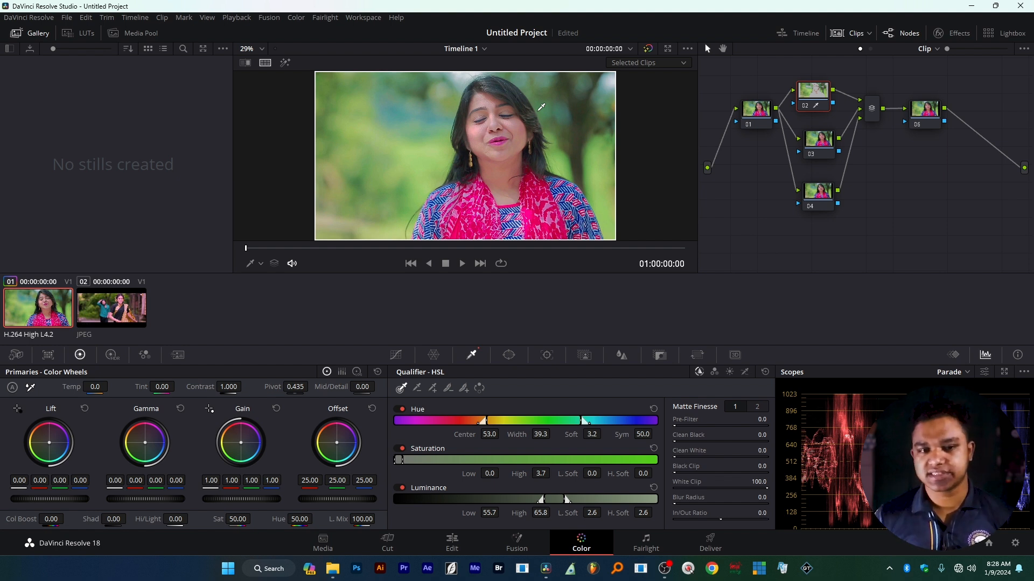
click(19, 33)
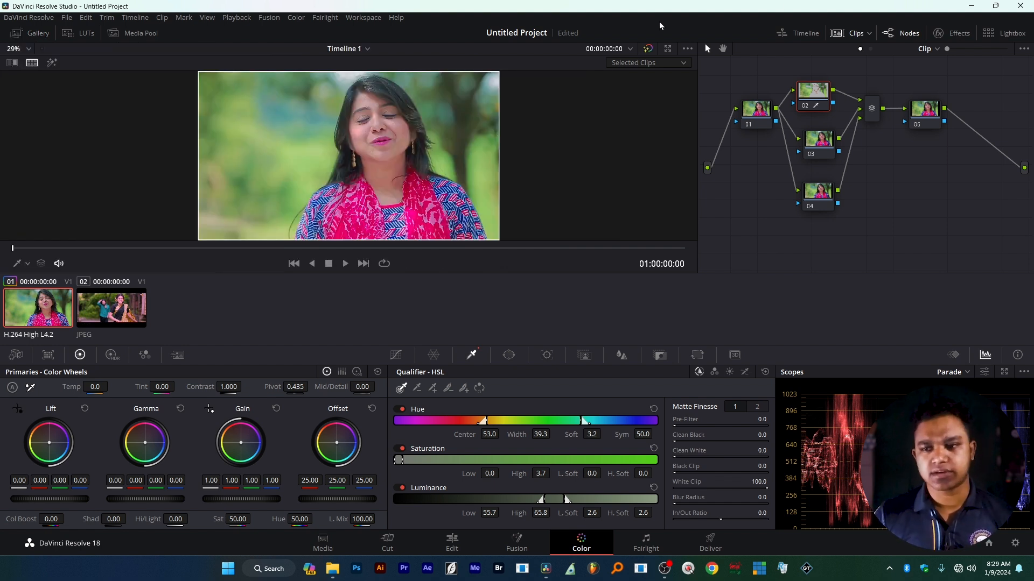
click(857, 33)
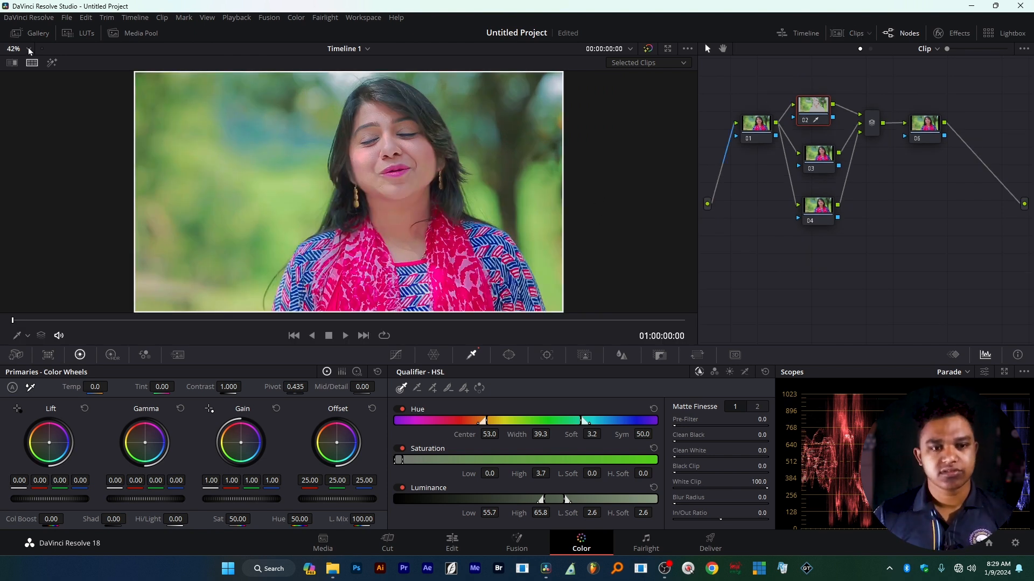
click(52, 64)
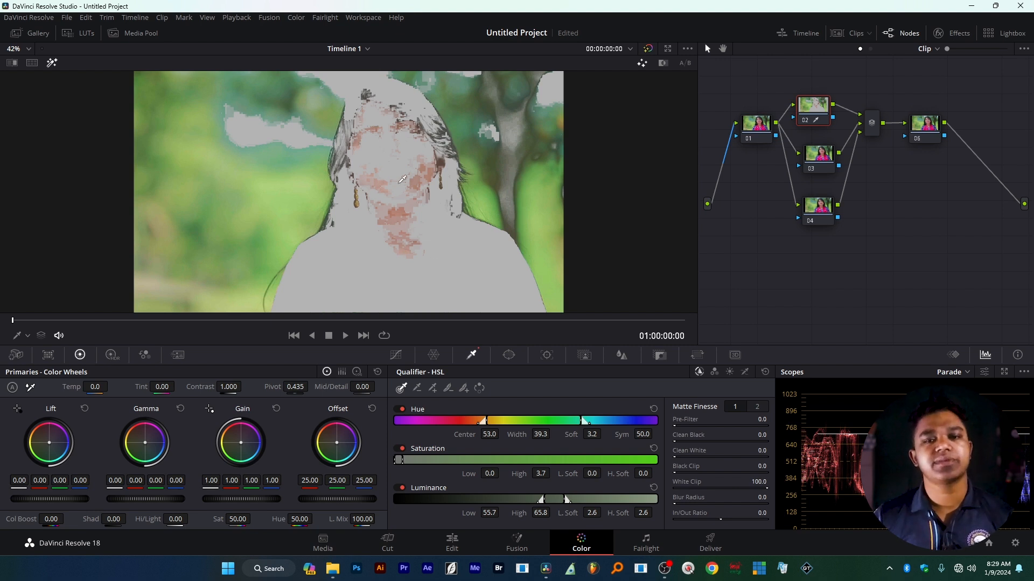
Refine node 02's green key with hue center 61.6, luminance range 59.3 to 69.4 and matte denoise 42.4
drag(520, 423, 543, 426)
drag(545, 499, 556, 499)
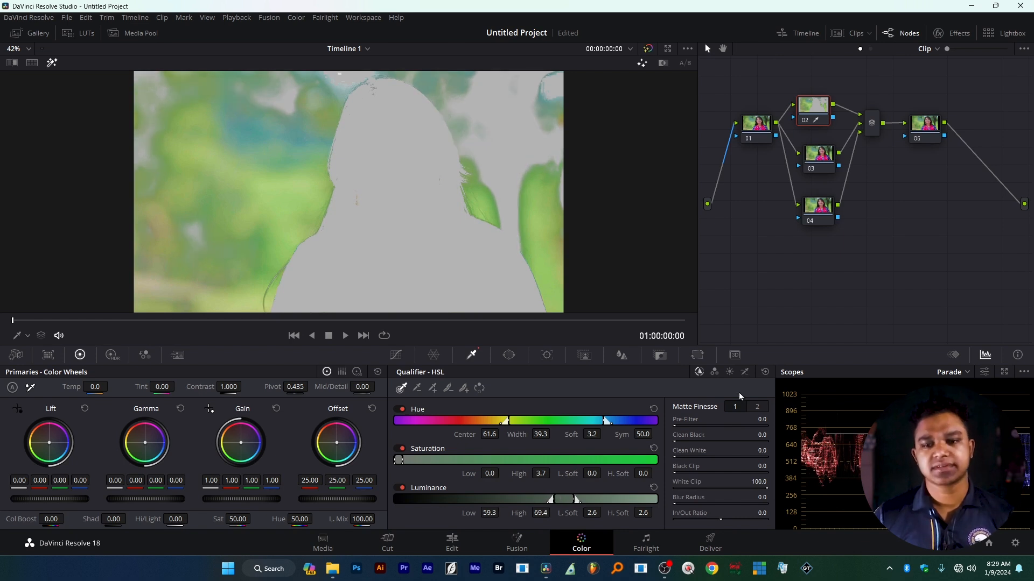
click(757, 407)
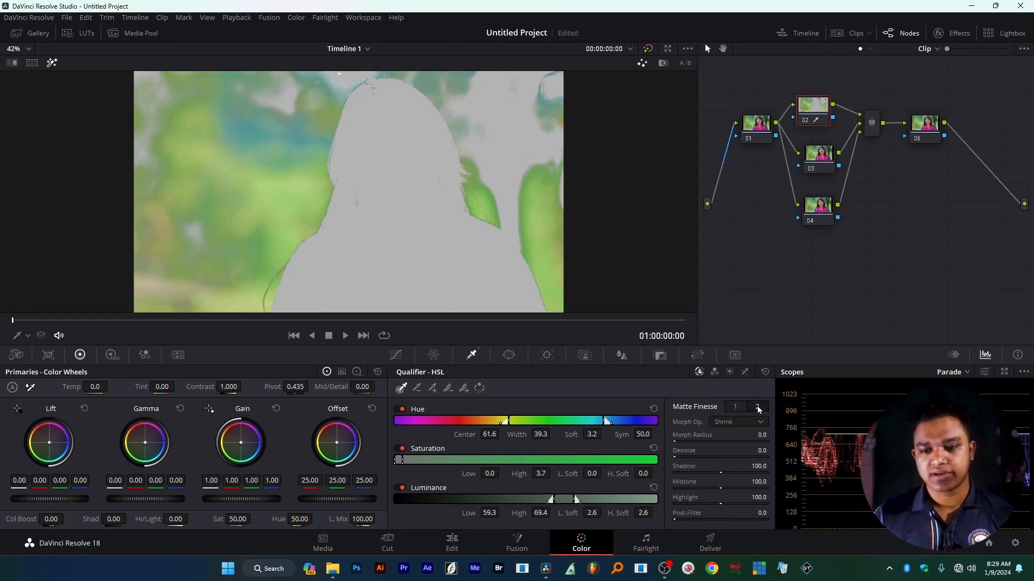
drag(687, 457, 714, 456)
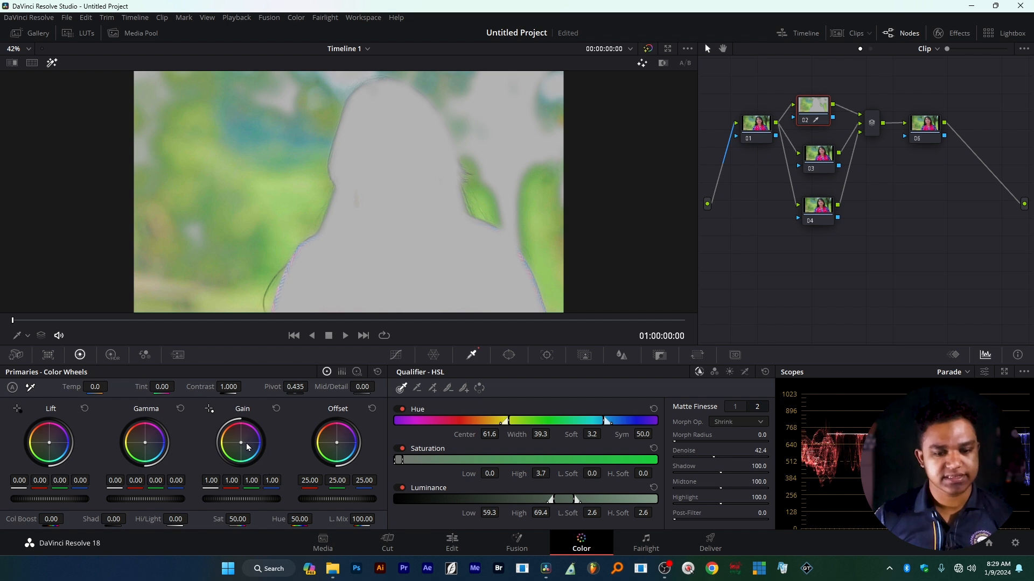
Shift node 02's gain toward green (red 0.91, green 1.03, blue 0.99), set its shadows to -41.00 and check the result on the final node
drag(242, 445, 238, 450)
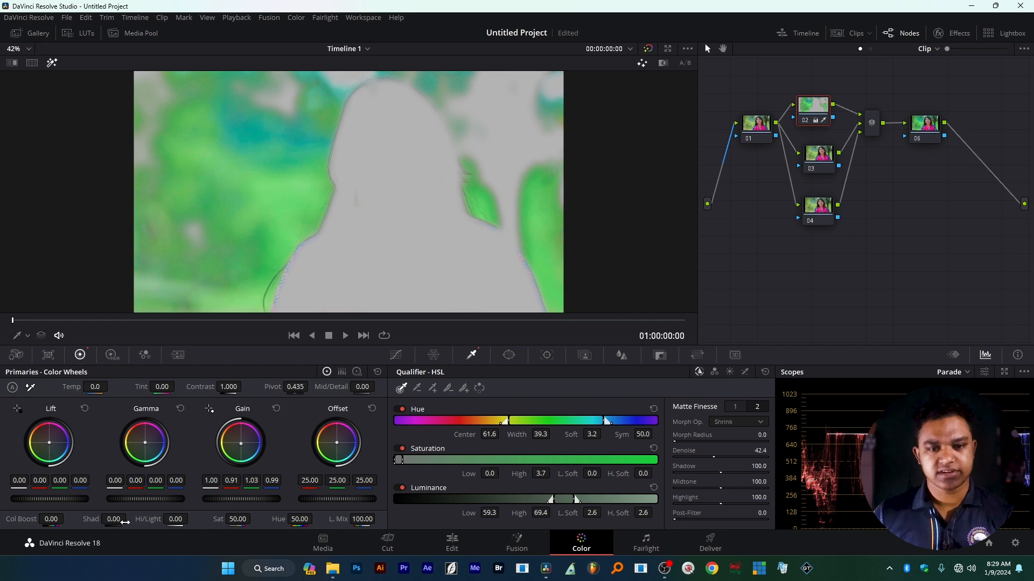
drag(124, 521, 93, 521)
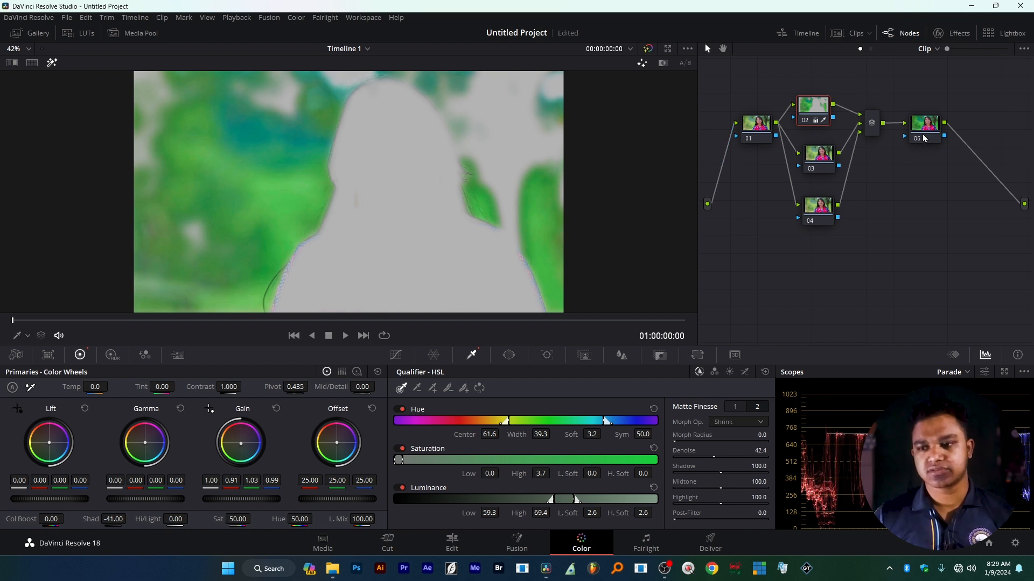
click(923, 138)
scroll(415, 209, down, 1)
scroll(434, 254, up, 1)
click(821, 155)
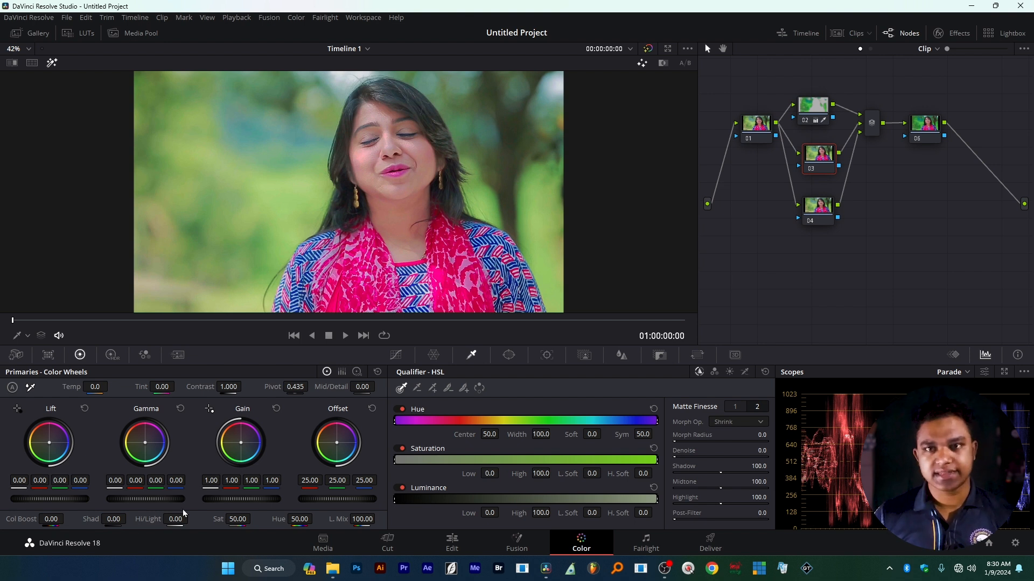
click(817, 107)
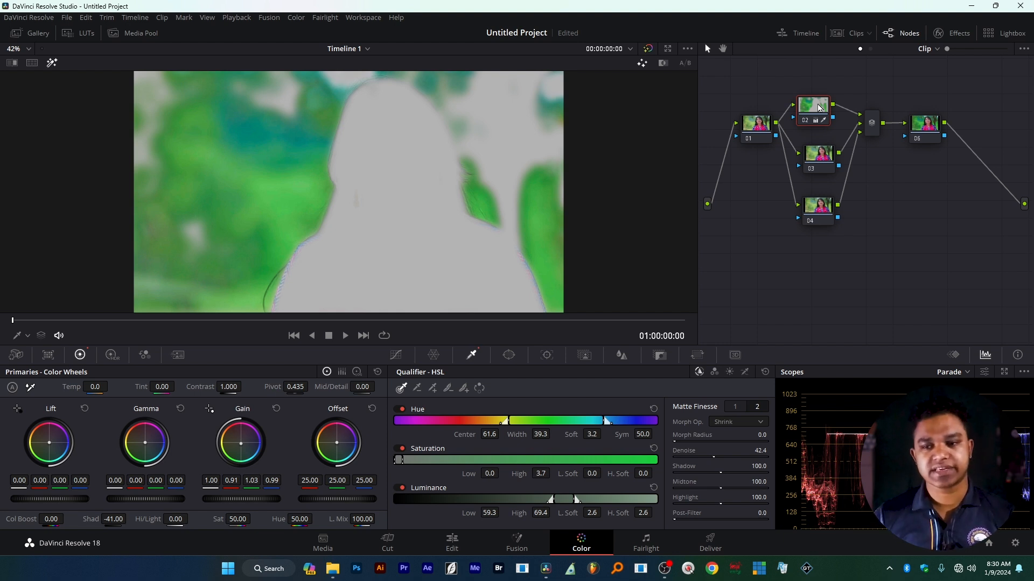
Key the dark hair on node 03 with saturation high 1.0, luminance range 39.8 to 56.7 and matte denoise 14.4
click(819, 161)
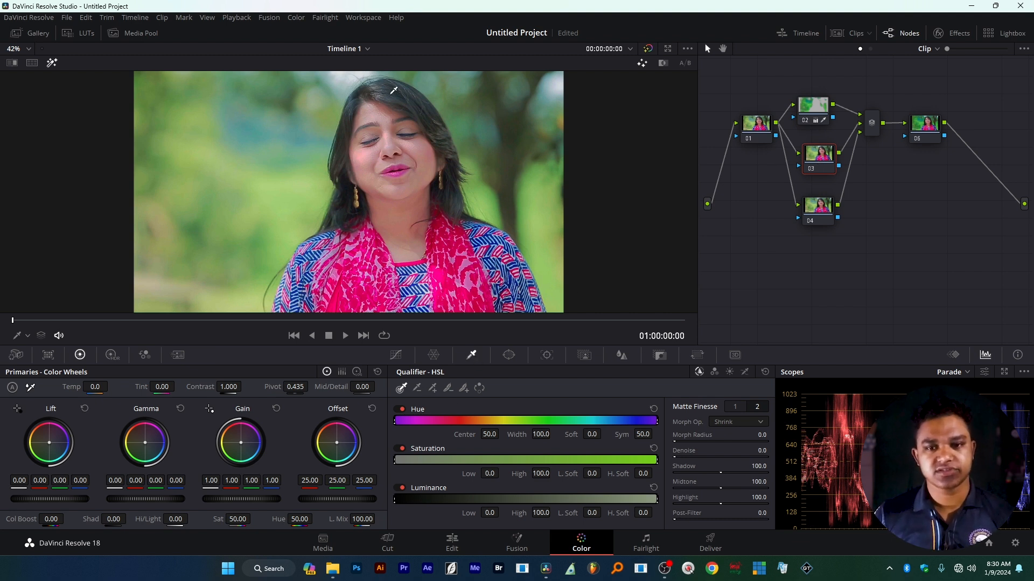
click(421, 91)
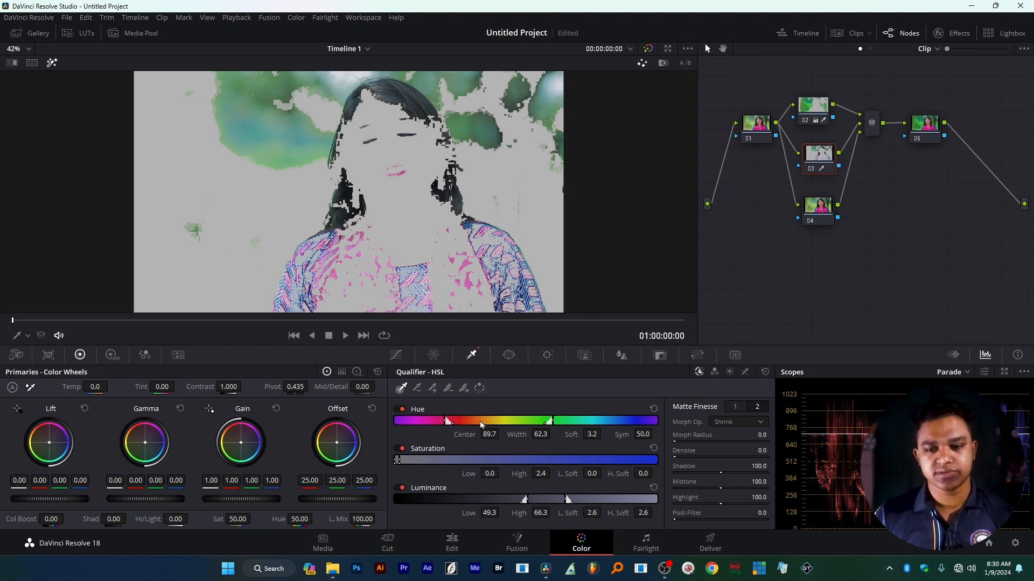
drag(544, 421, 549, 421)
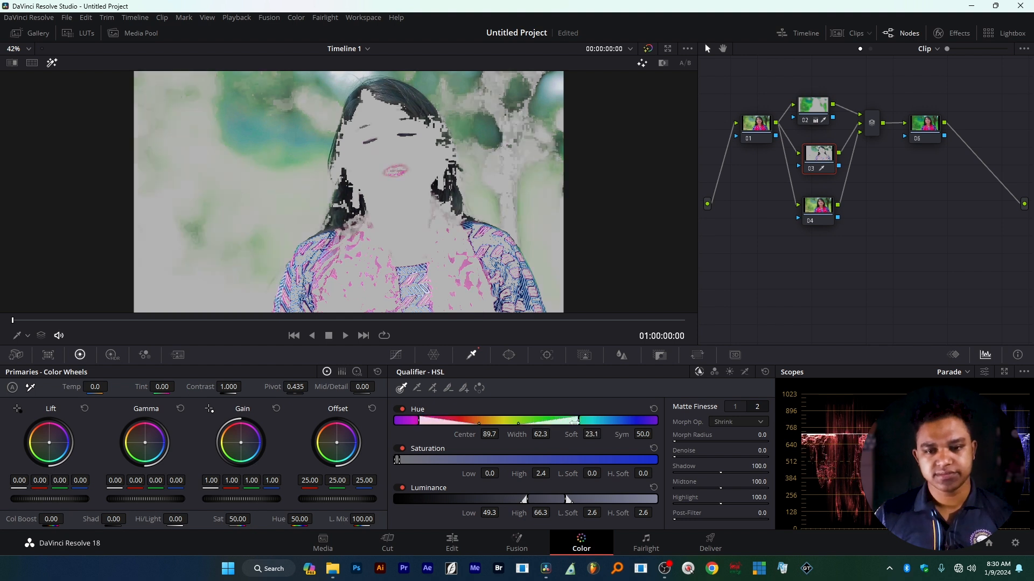
drag(549, 500, 540, 500)
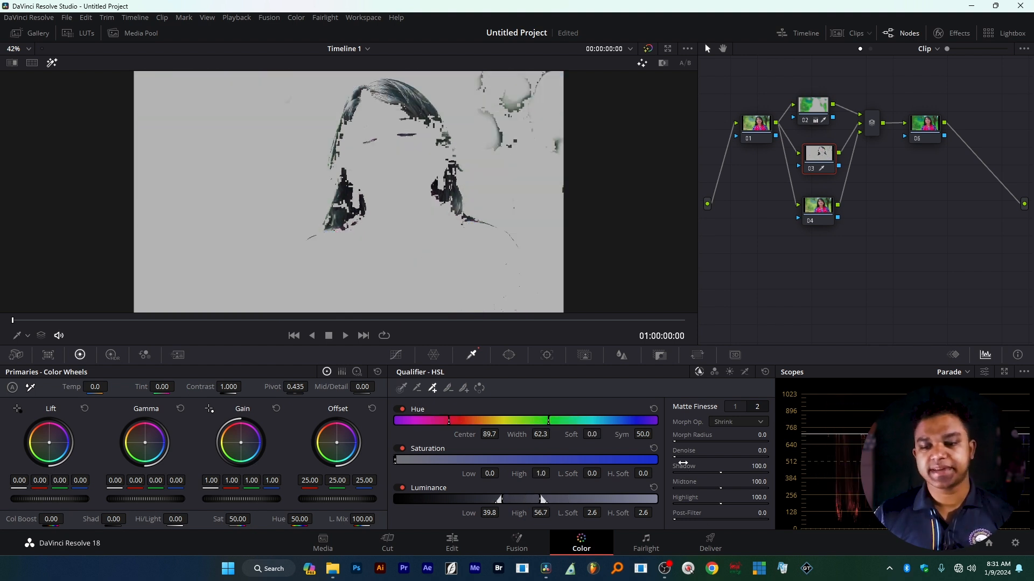
drag(681, 461, 694, 460)
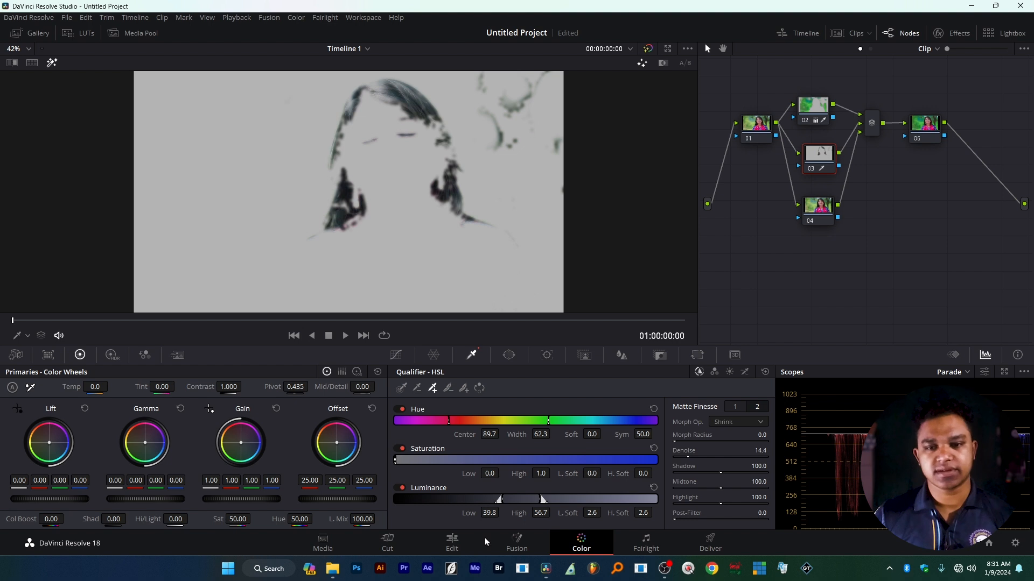
Set node 03's shadows to -29.50 and compare the final node's image with node 04
drag(118, 525, 100, 524)
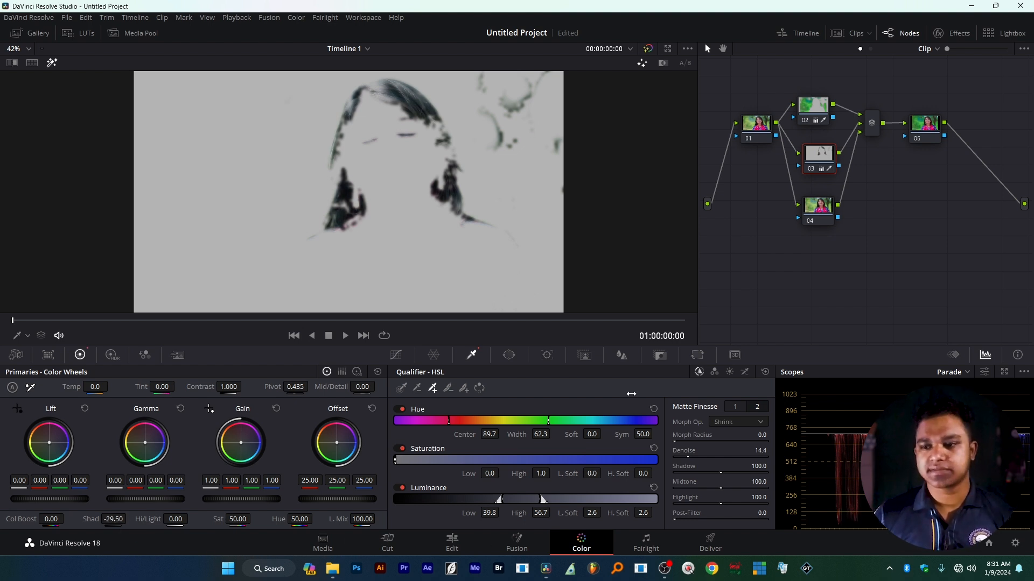
click(920, 128)
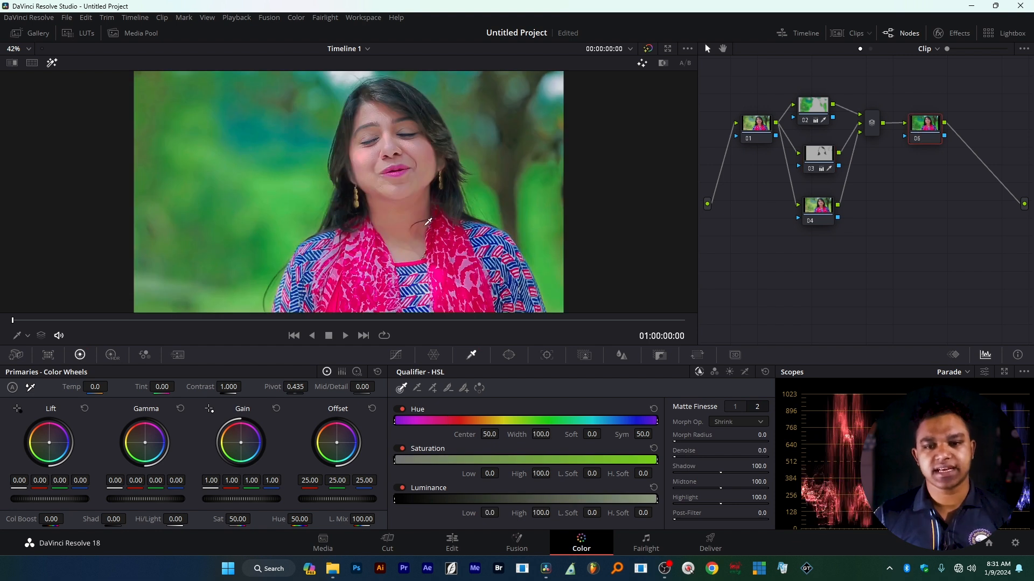
scroll(389, 205, down, 1)
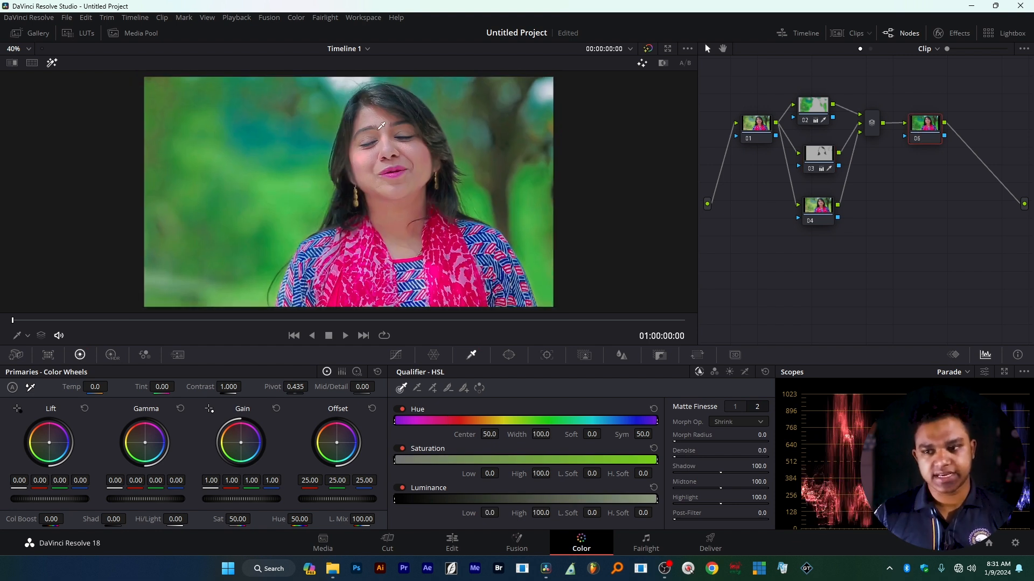
click(829, 214)
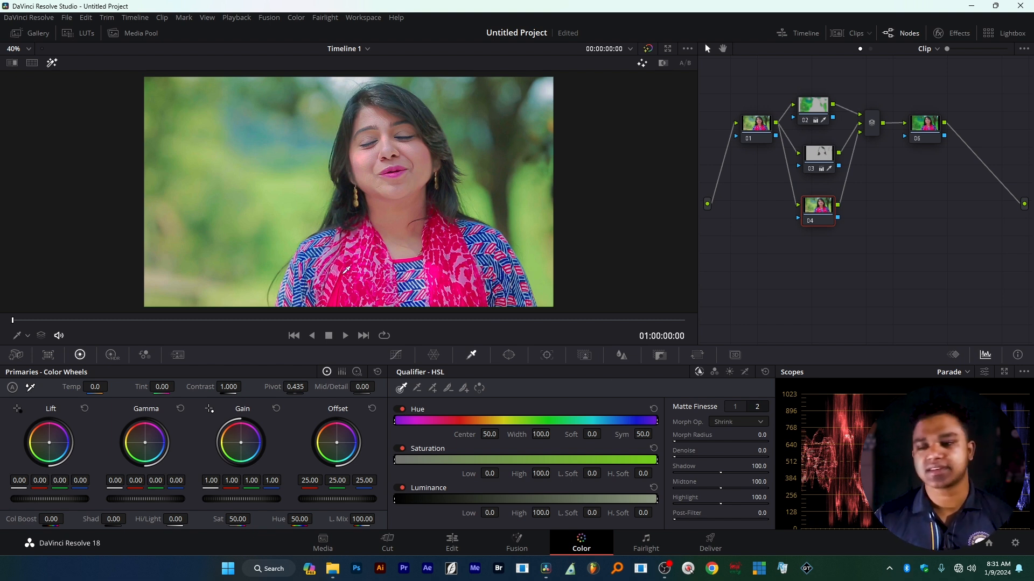
click(924, 134)
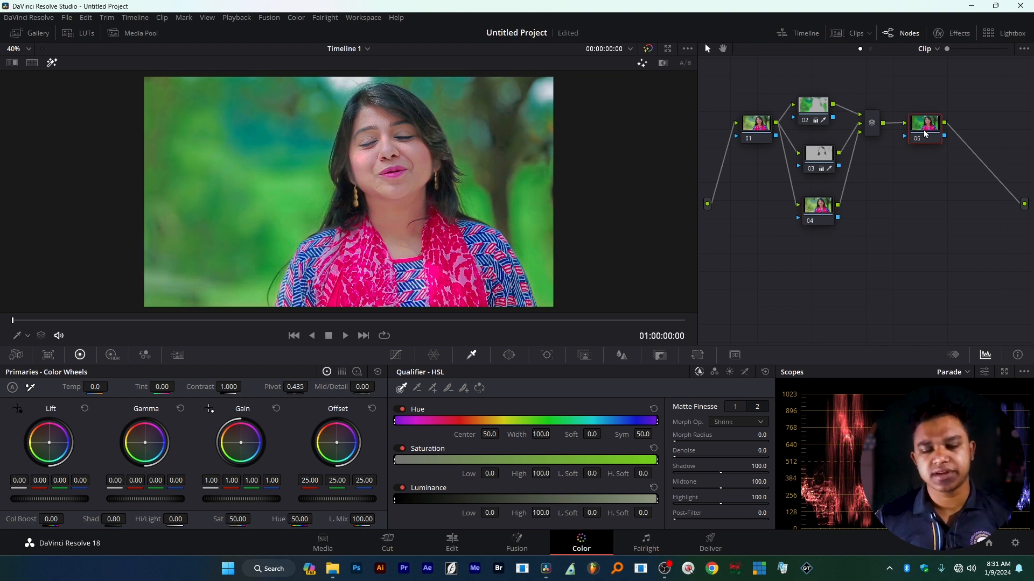
mouse_move(333, 569)
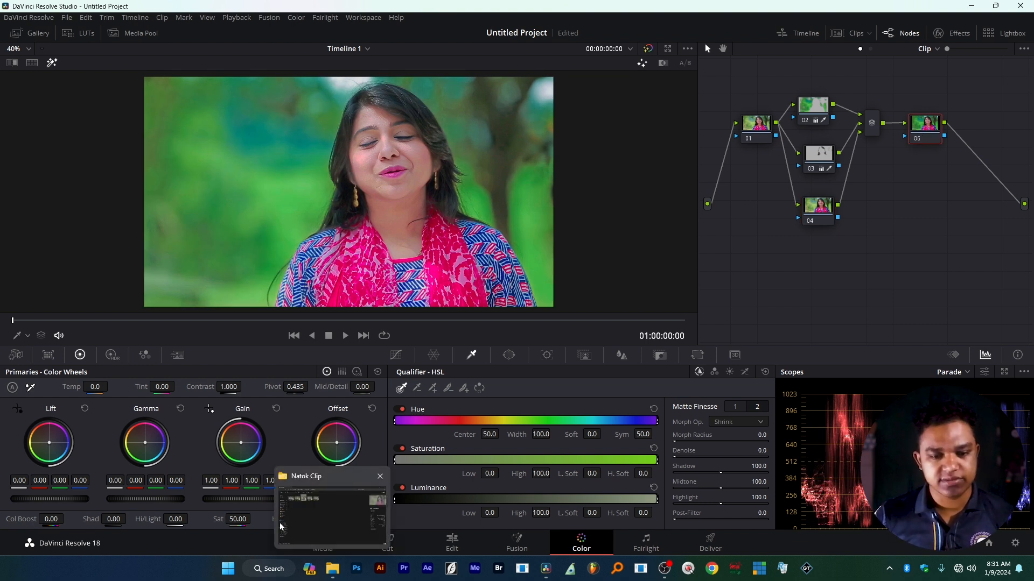
click(278, 509)
key(alt+Tab)
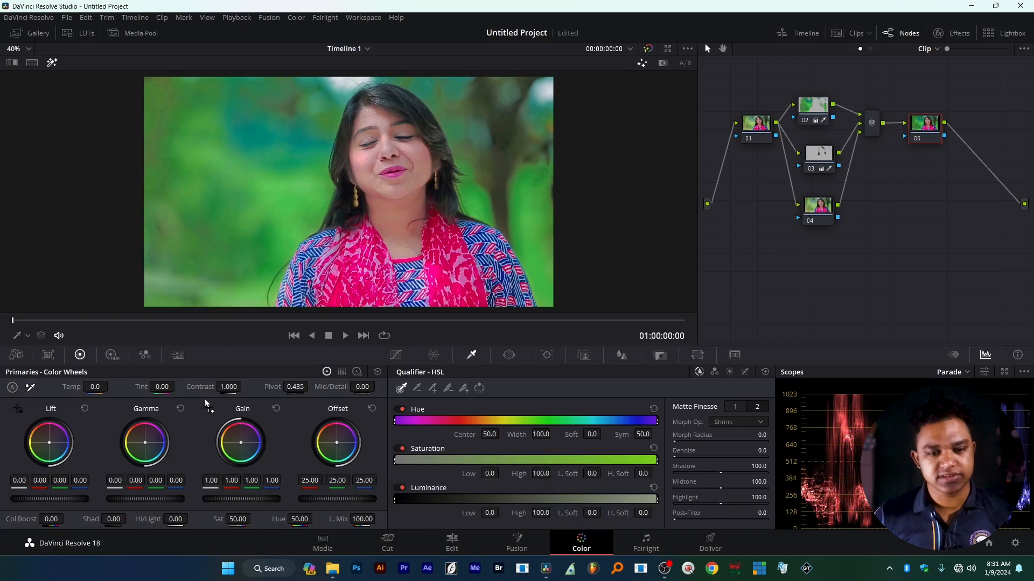
Check the reference still, then set the graded clip's final node to gain red 1.06, green 0.97, blue 1.12 and saturation 49.80
click(856, 33)
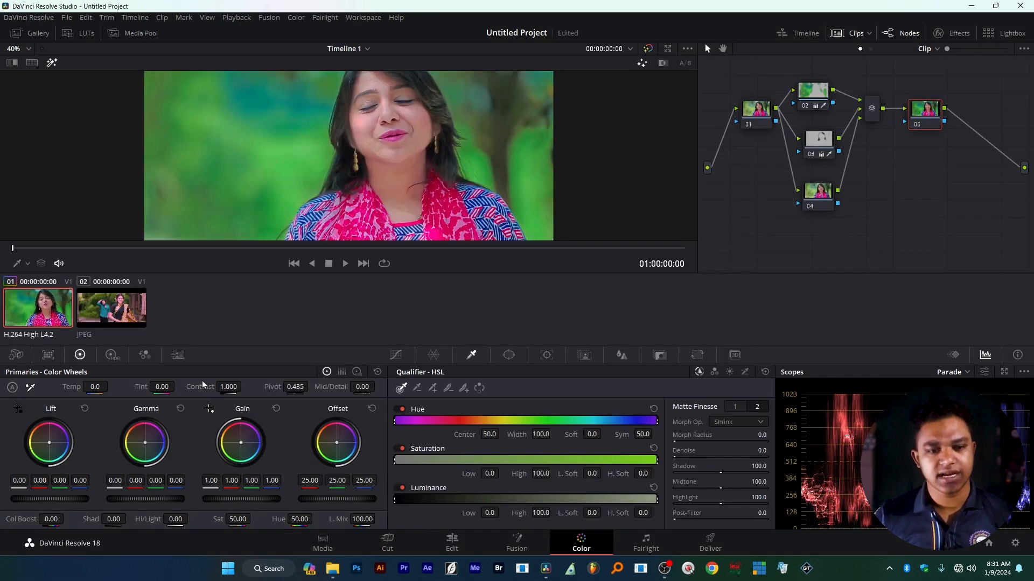
click(143, 314)
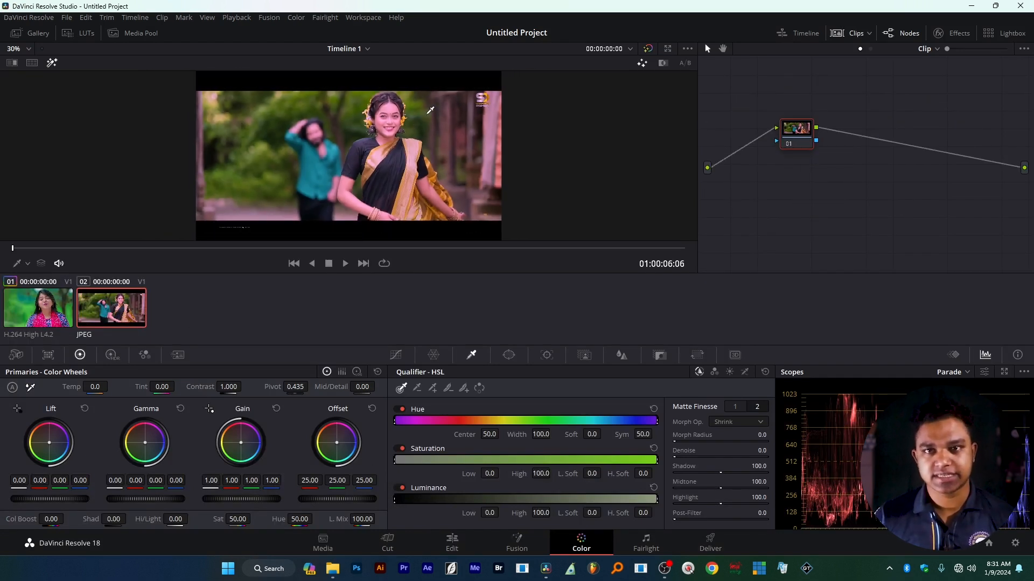
click(42, 314)
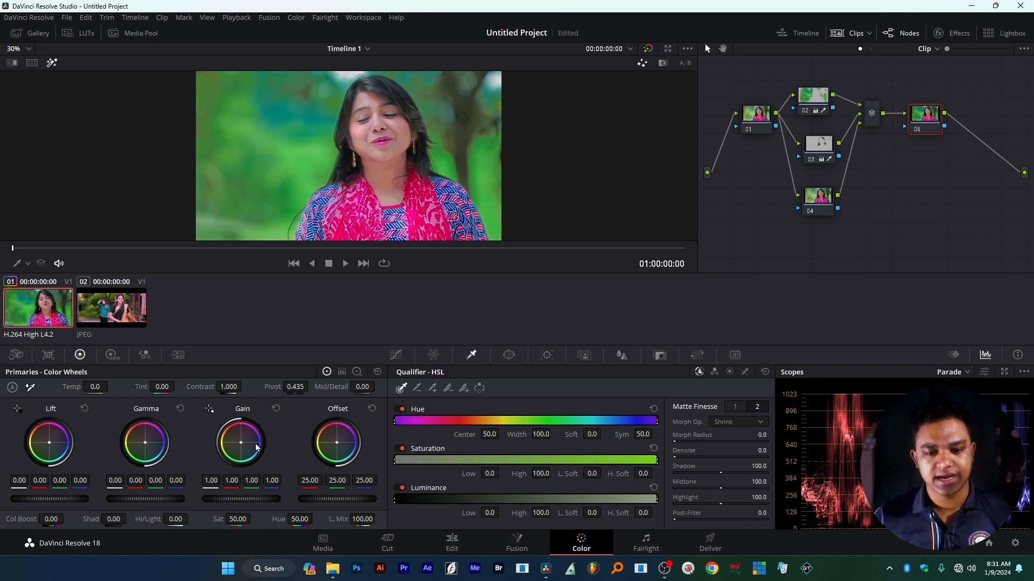
drag(241, 443, 243, 446)
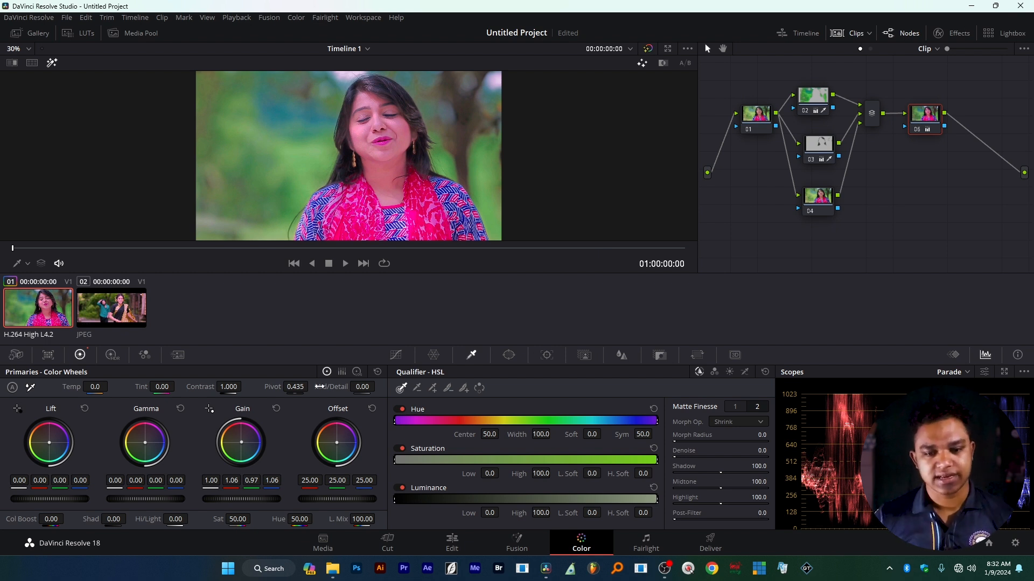
mouse_move(247, 449)
mouse_down()
mouse_move(244, 457)
mouse_move(241, 445)
mouse_up()
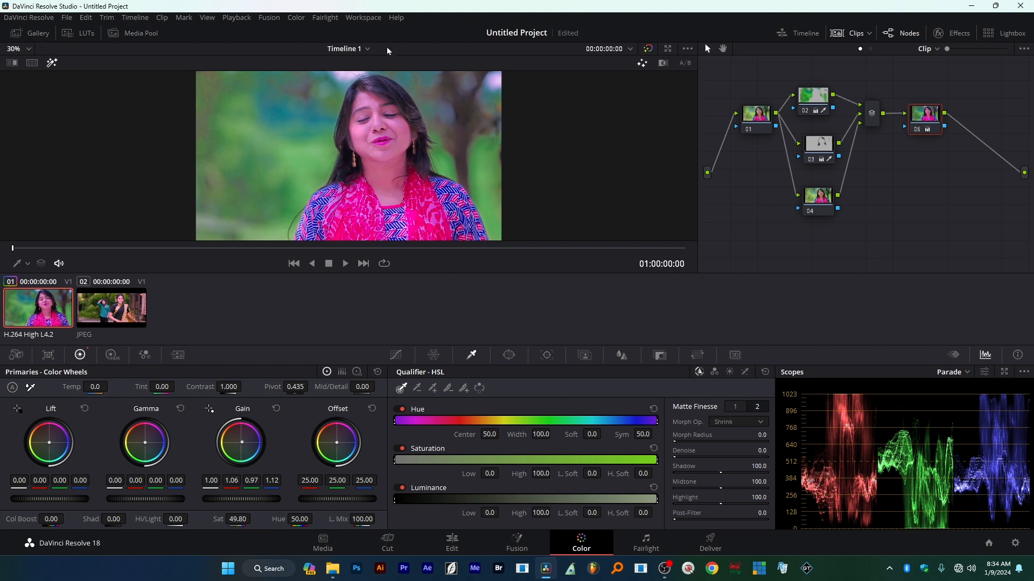
Grab a still of the graded DSC_0286.MOV frame and show it in the gallery
right_click(356, 113)
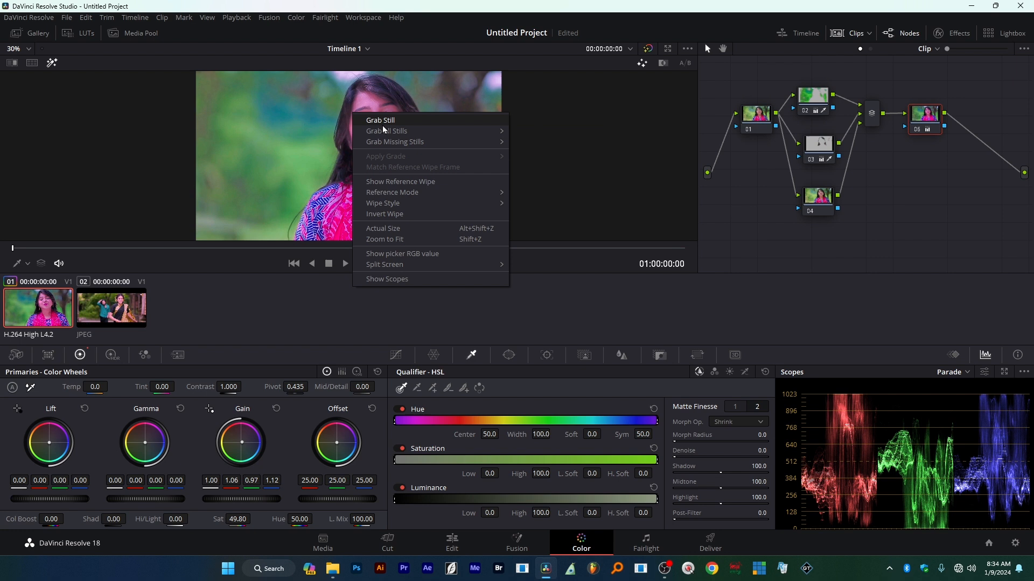
click(382, 125)
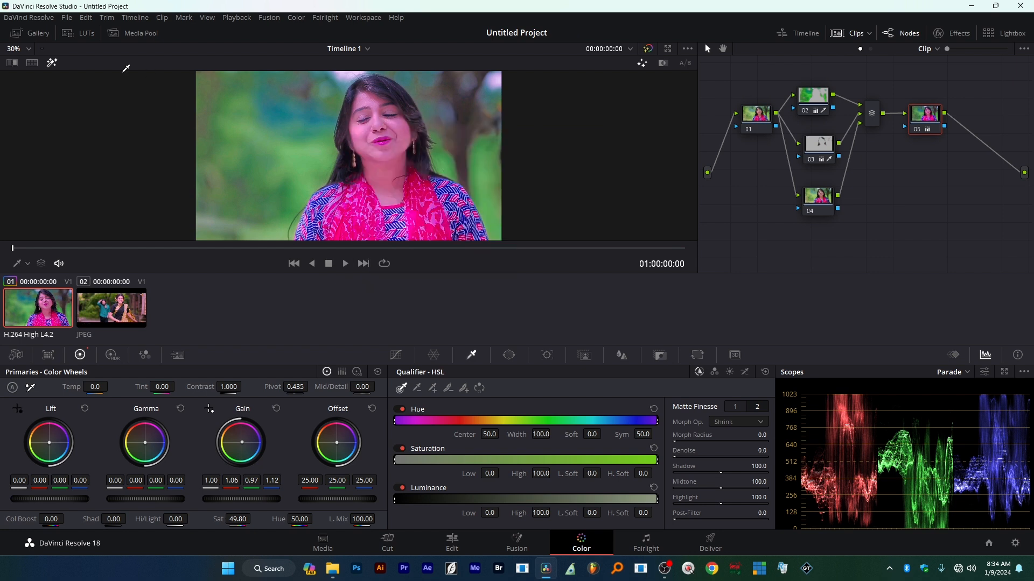
click(39, 34)
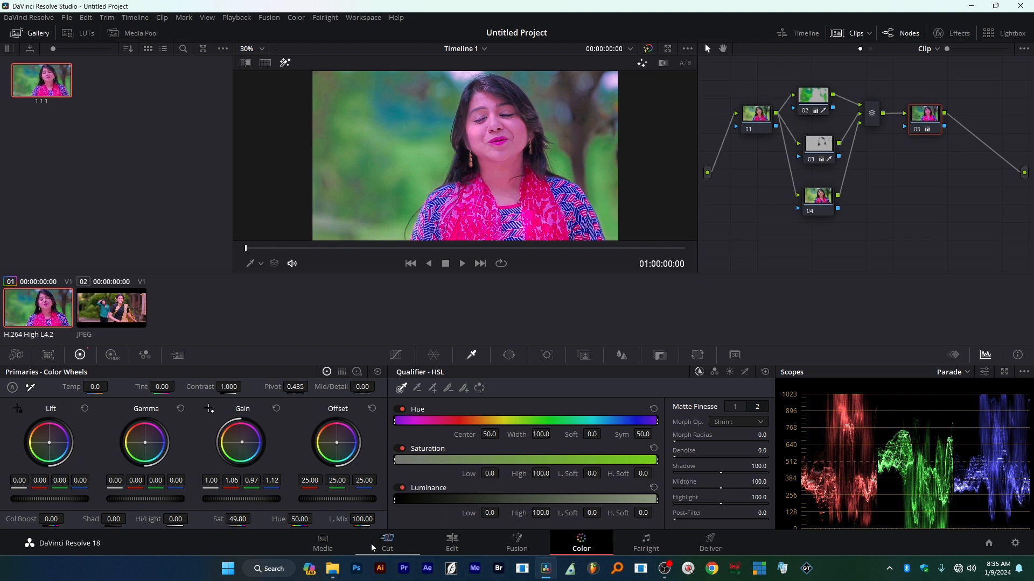
Import the DSC_0285.MOV clip into the project's Master bin
click(323, 543)
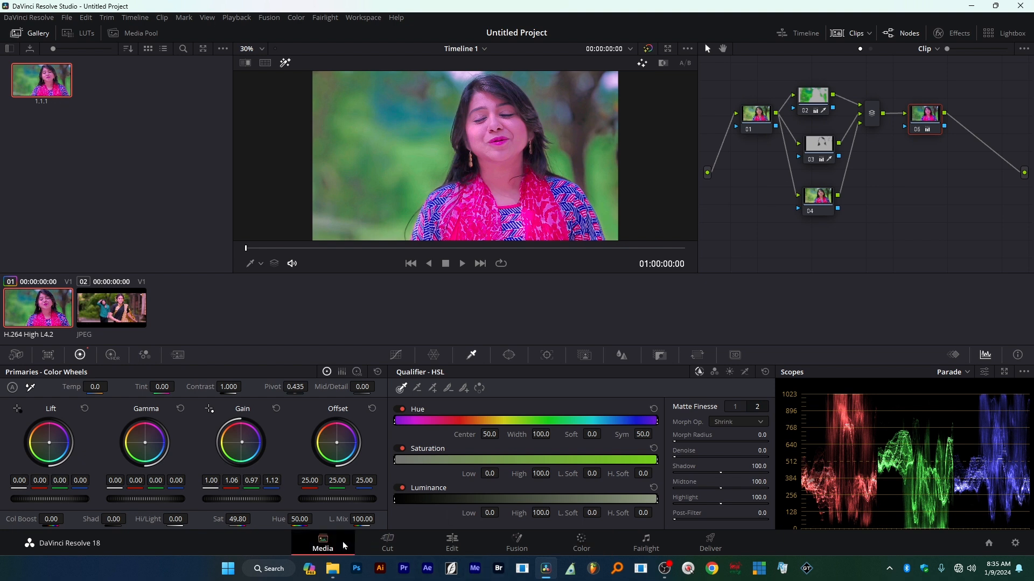
click(326, 570)
drag(174, 121, 400, 418)
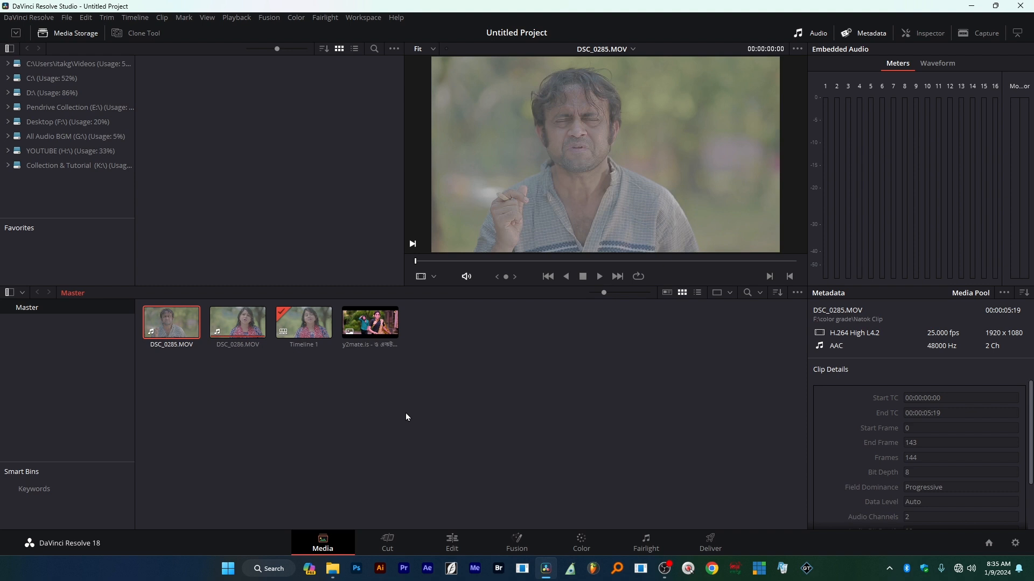
Place DSC_0285.MOV after the reference still on Timeline 1 and bring its frame at 01:00:15:06 up for grading
click(452, 543)
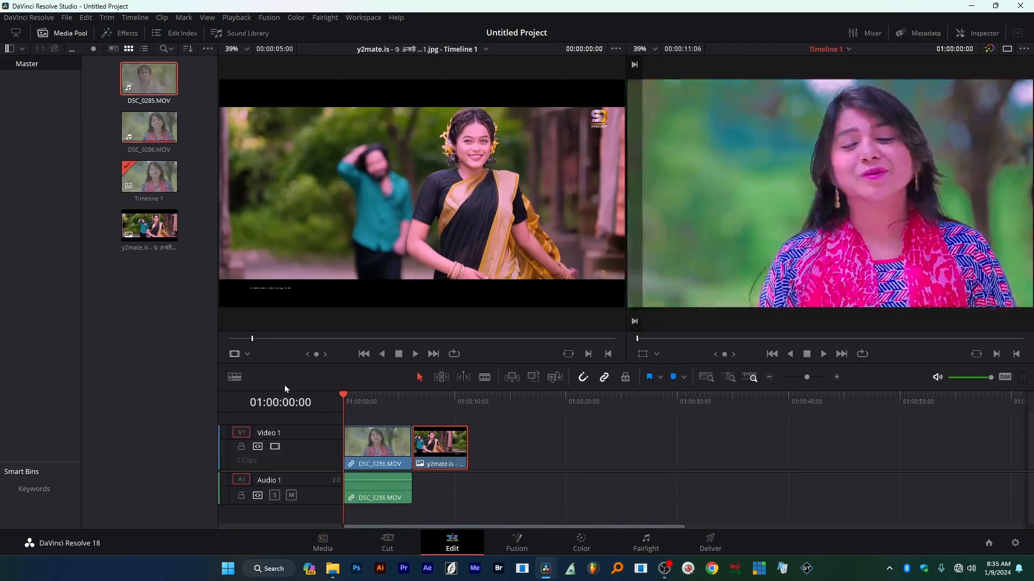
drag(149, 78, 491, 455)
drag(513, 403, 513, 402)
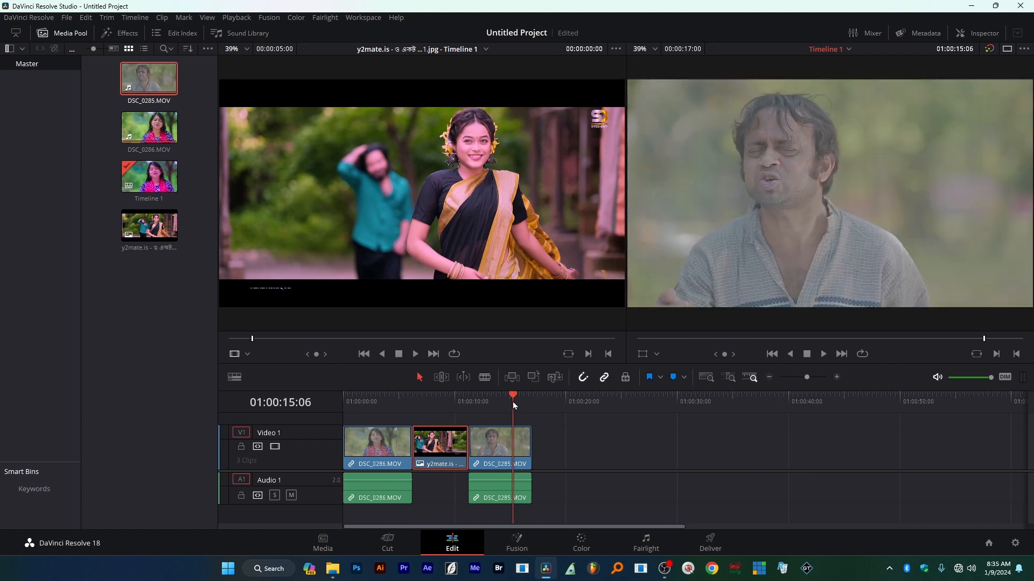
click(590, 537)
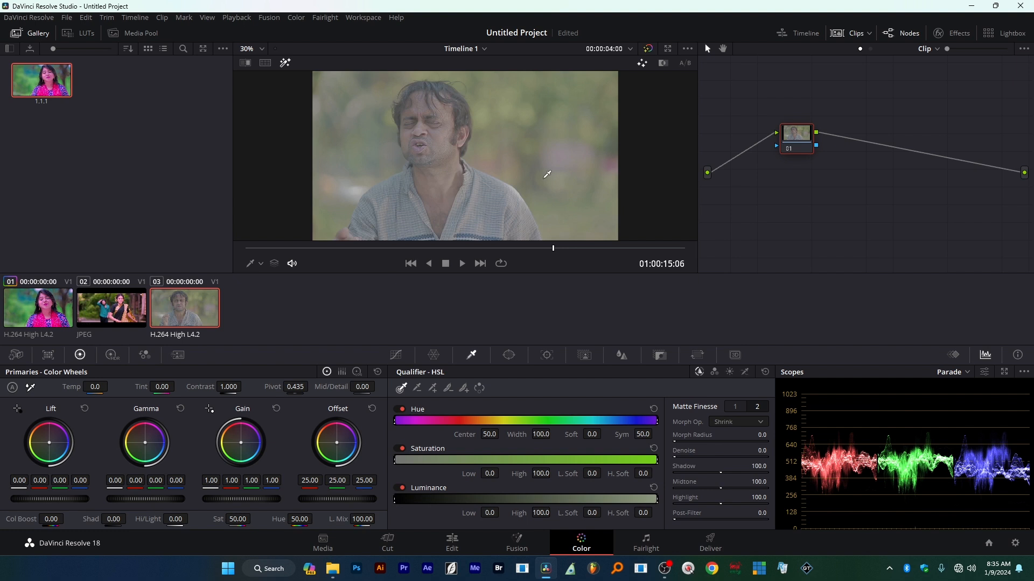
Try applying the gallery still's grade to the untouched log clip DSC_0285.MOV and undo it
right_click(47, 78)
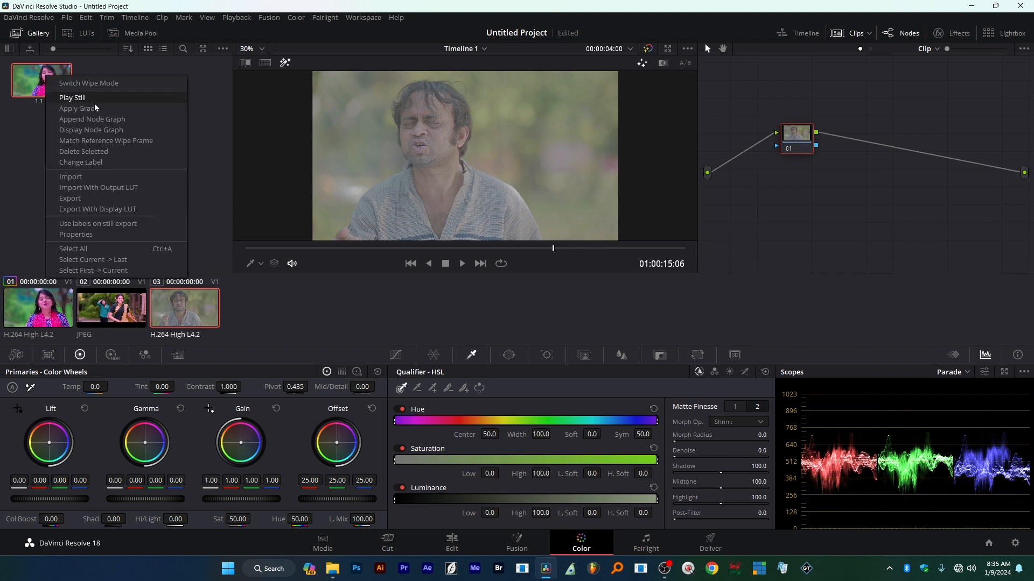
click(107, 106)
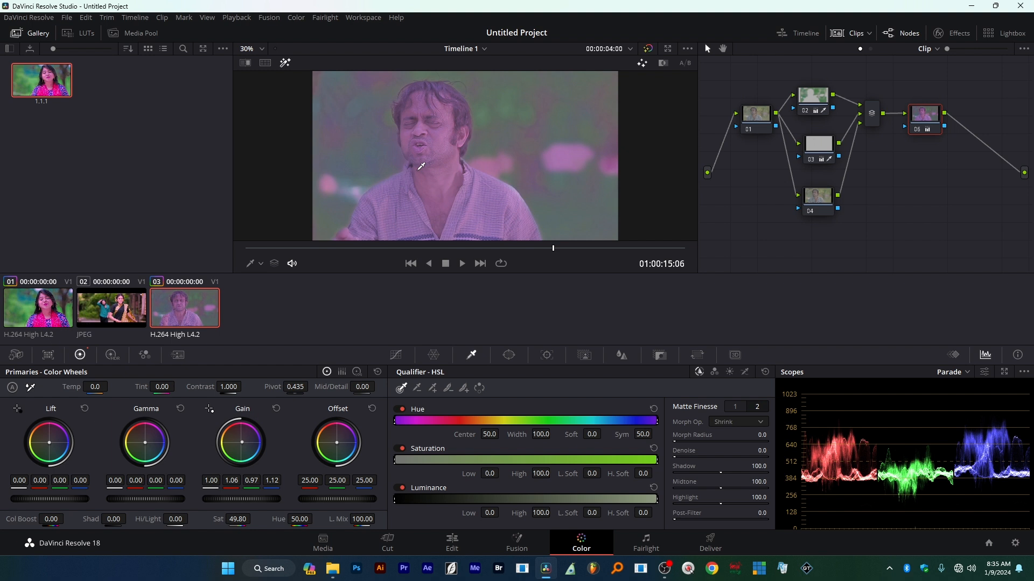
key(ctrl+Home)
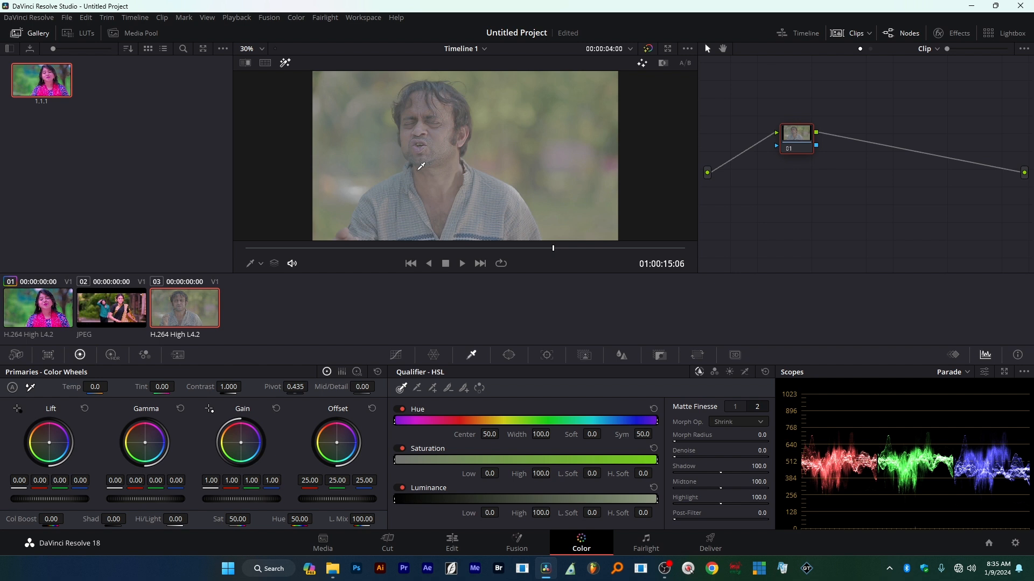
Set the input color space of DSC_0285.MOV to S-Gamut3.Cine/S-Log3
right_click(192, 293)
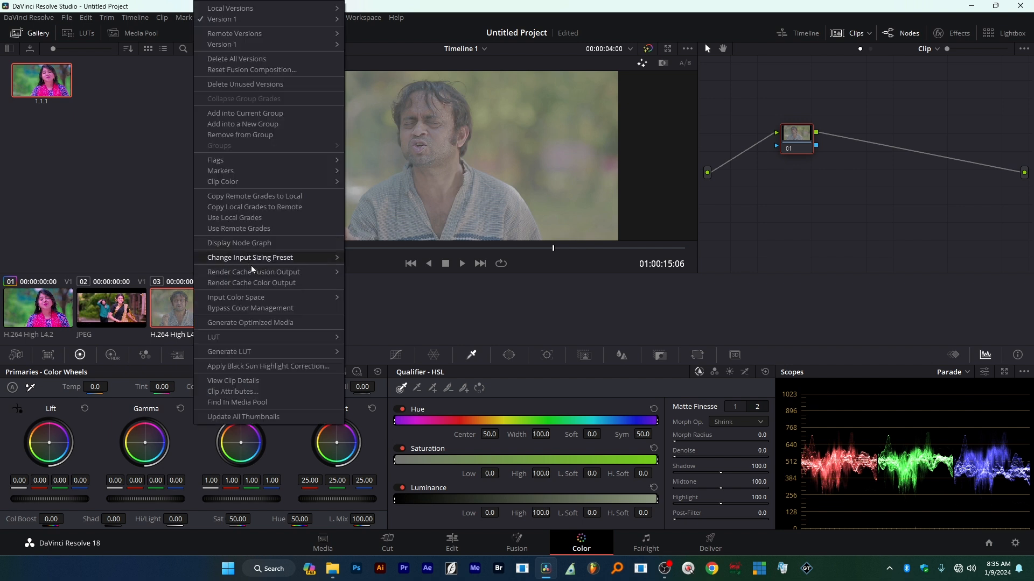
mouse_move(251, 297)
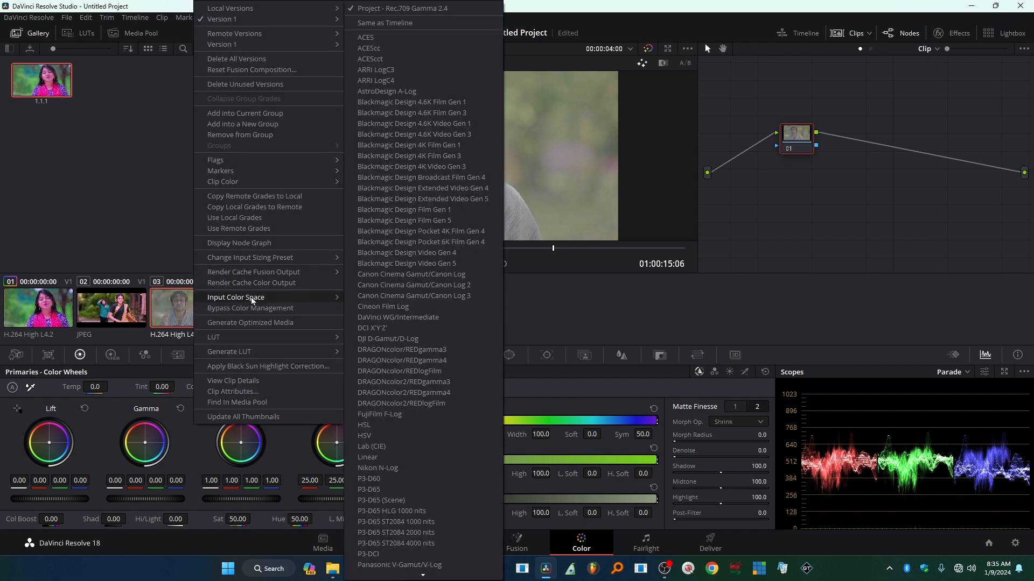
scroll(398, 338, down, 10)
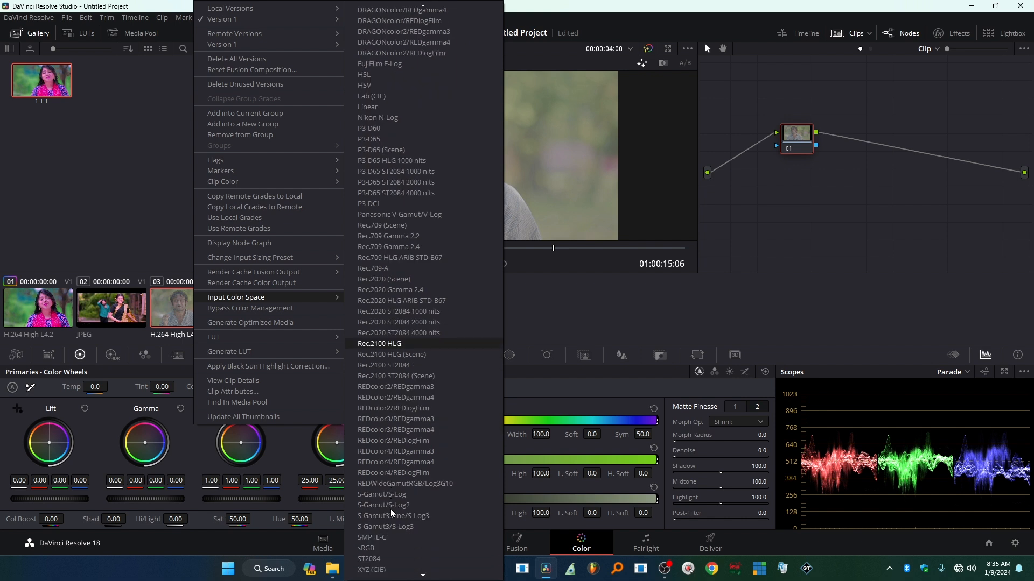
scroll(390, 509, down, 1)
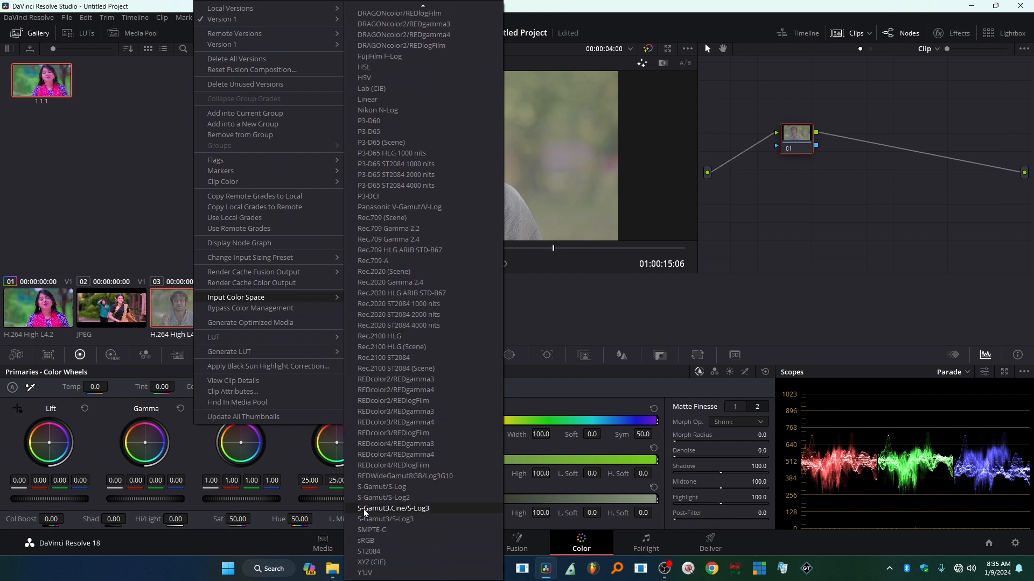
click(364, 510)
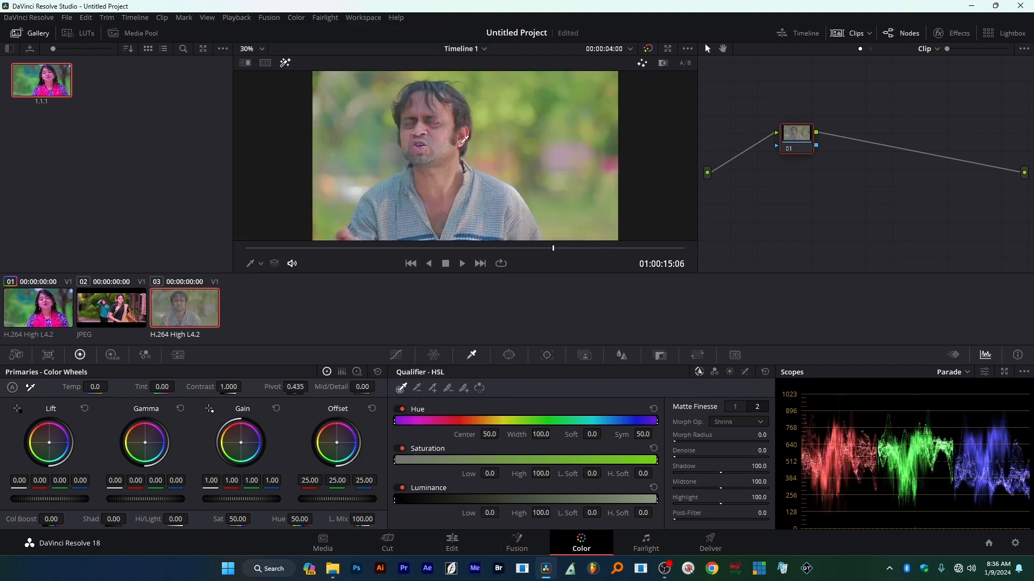
Apply the gallery still's grade to the color-managed DSC_0285.MOV clip
scroll(483, 147, up, 1)
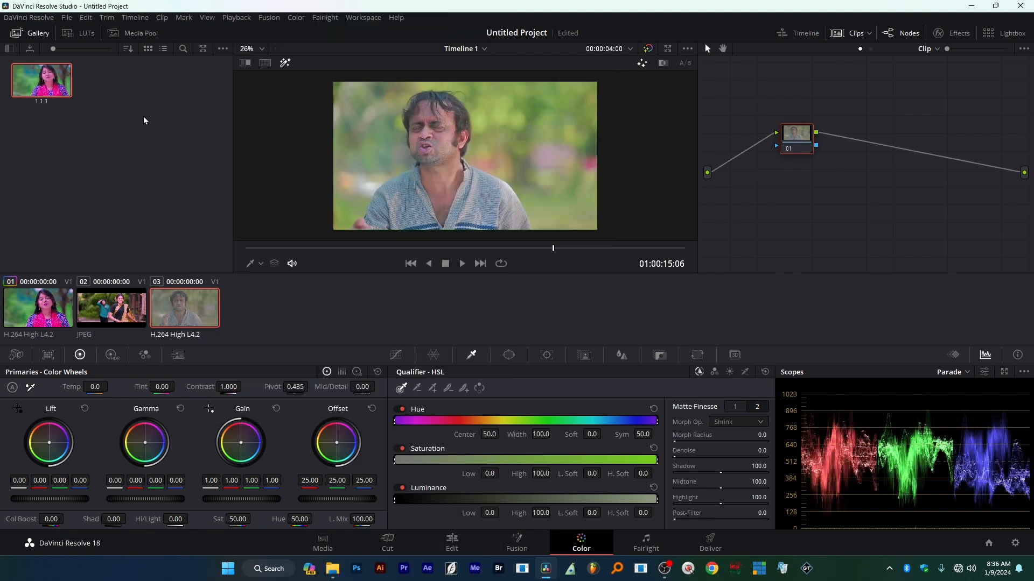
right_click(57, 77)
click(87, 106)
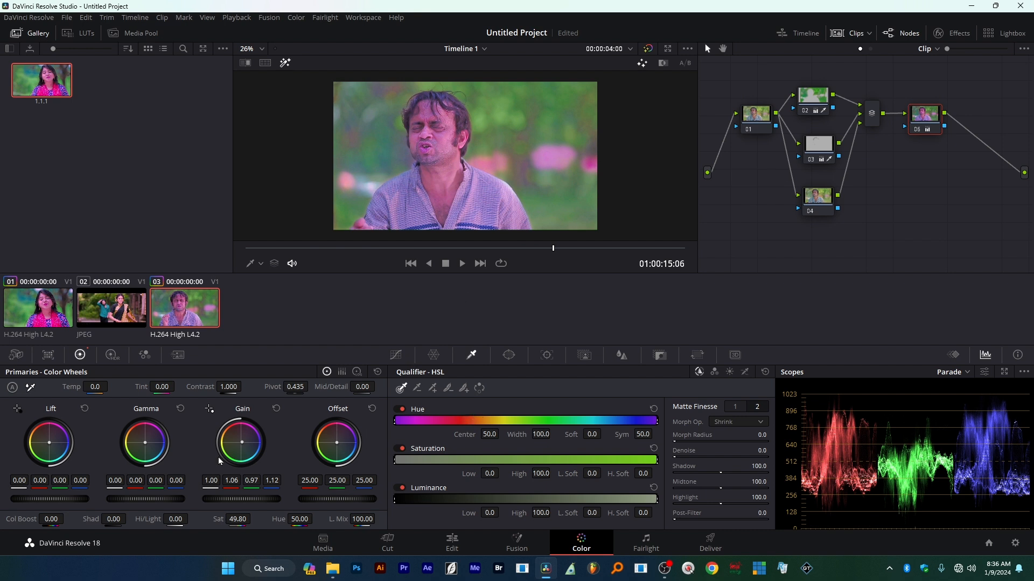
Reduce the final node's saturation to 43.00 and its gain to red 1.05 and blue 1.10
drag(237, 519, 227, 518)
drag(241, 442, 242, 441)
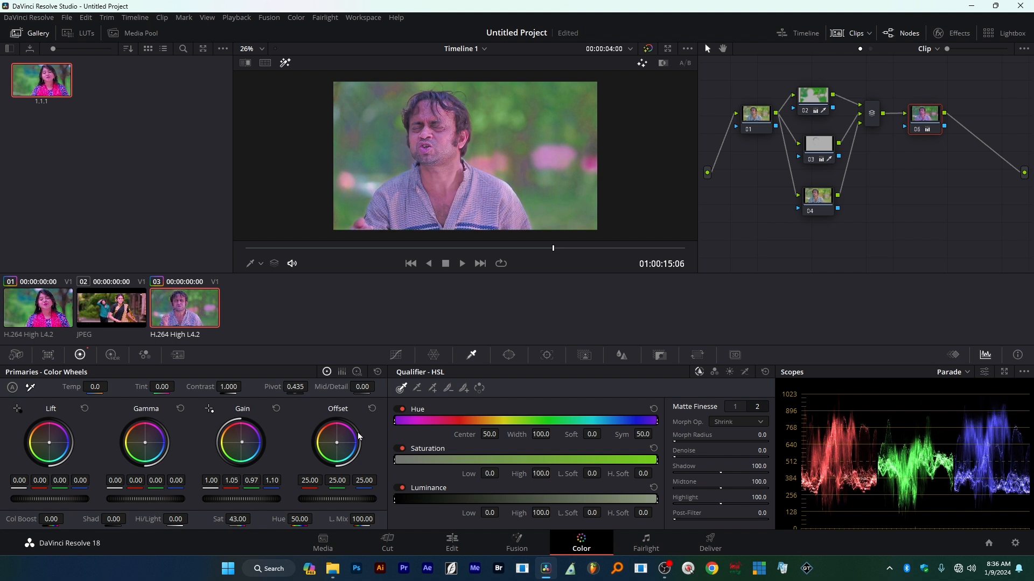
Pull the black and white points of the final node's custom curve inward to increase contrast
click(397, 355)
mouse_move(403, 516)
mouse_down()
mouse_move(429, 518)
mouse_move(418, 518)
mouse_up()
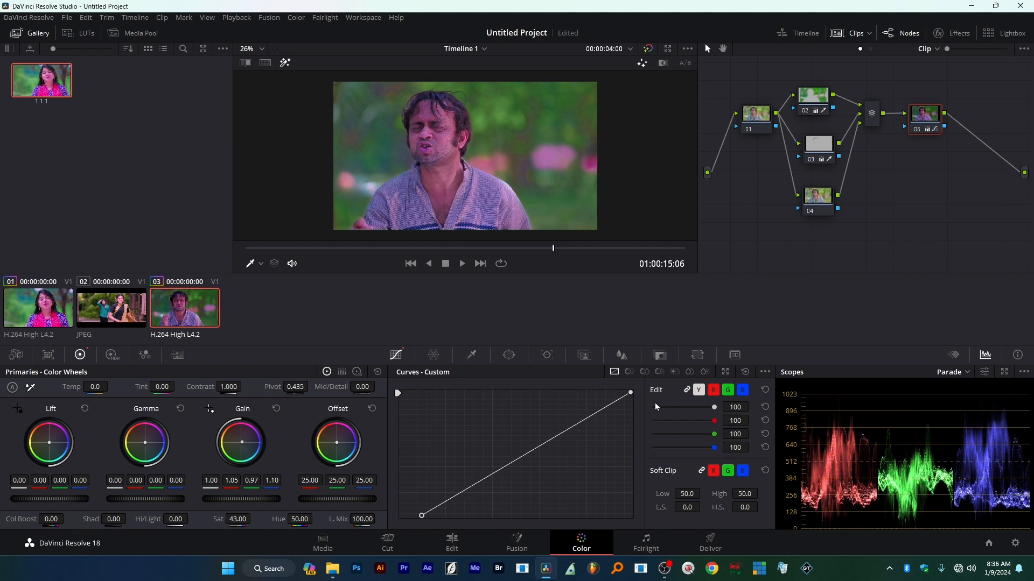
drag(630, 393, 600, 392)
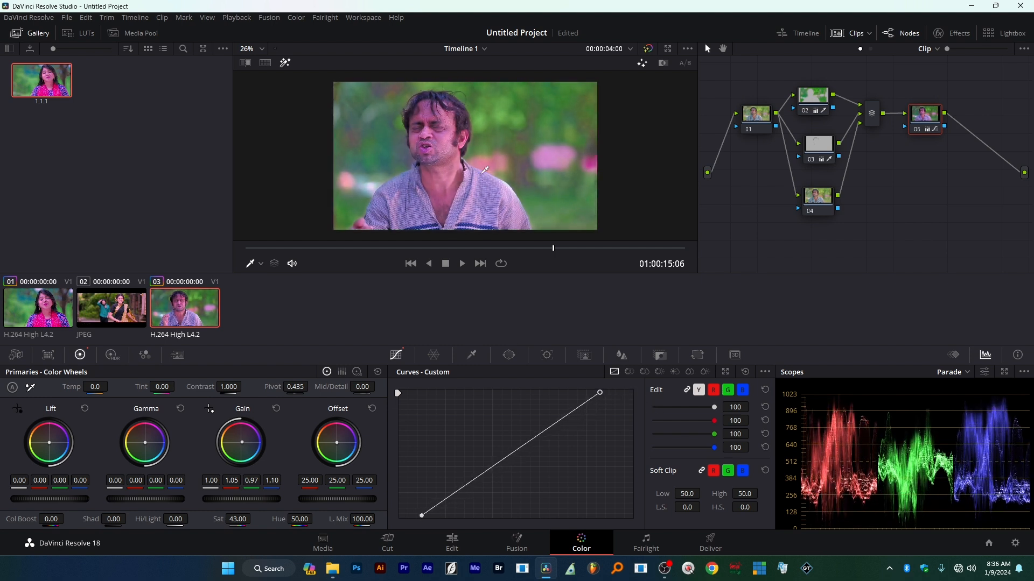
Review the graded DSC_0285.MOV frame full screen and append a new serial node after the final one
key(ctrl+f)
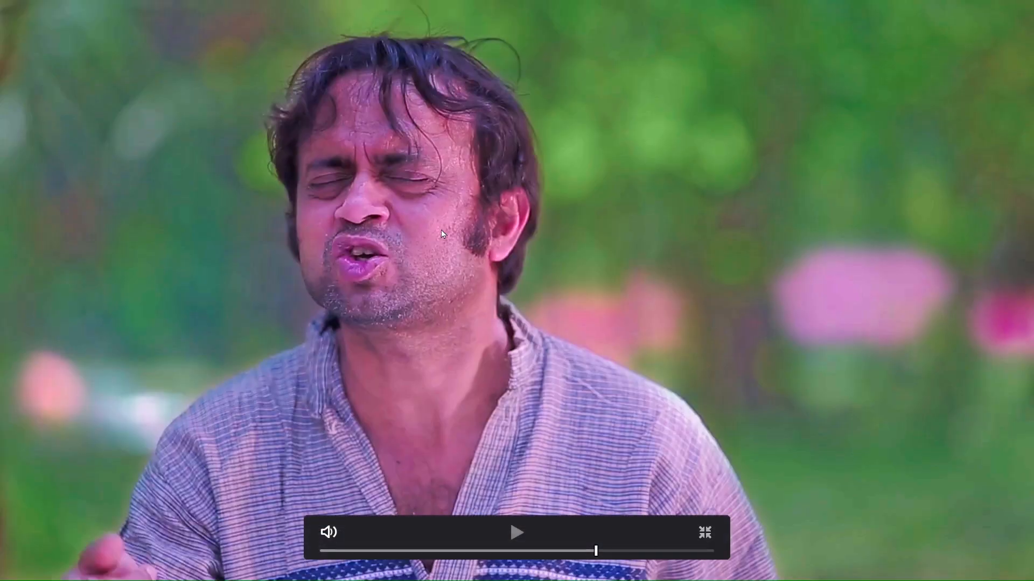
key(shift+d)
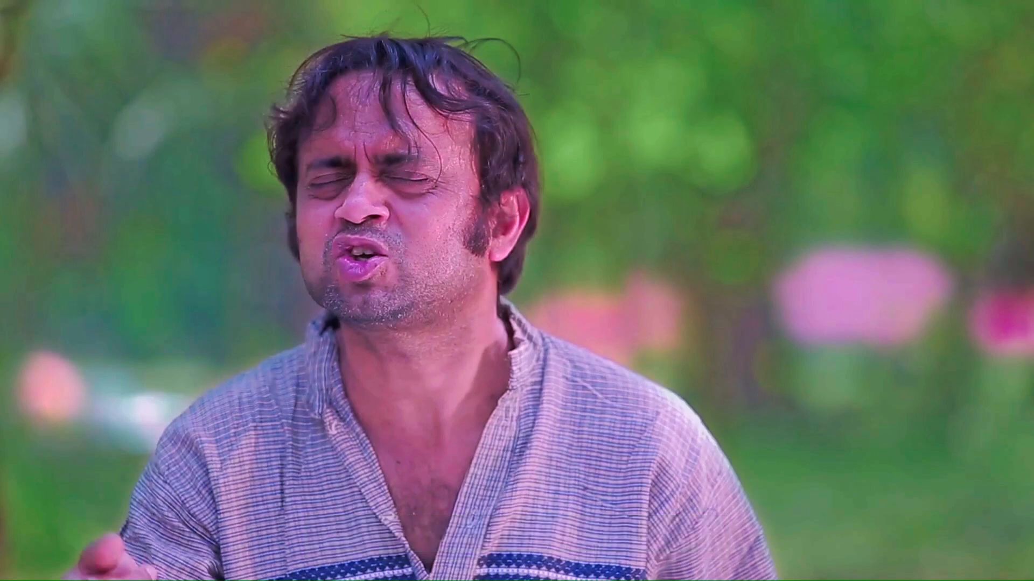
key(Escape)
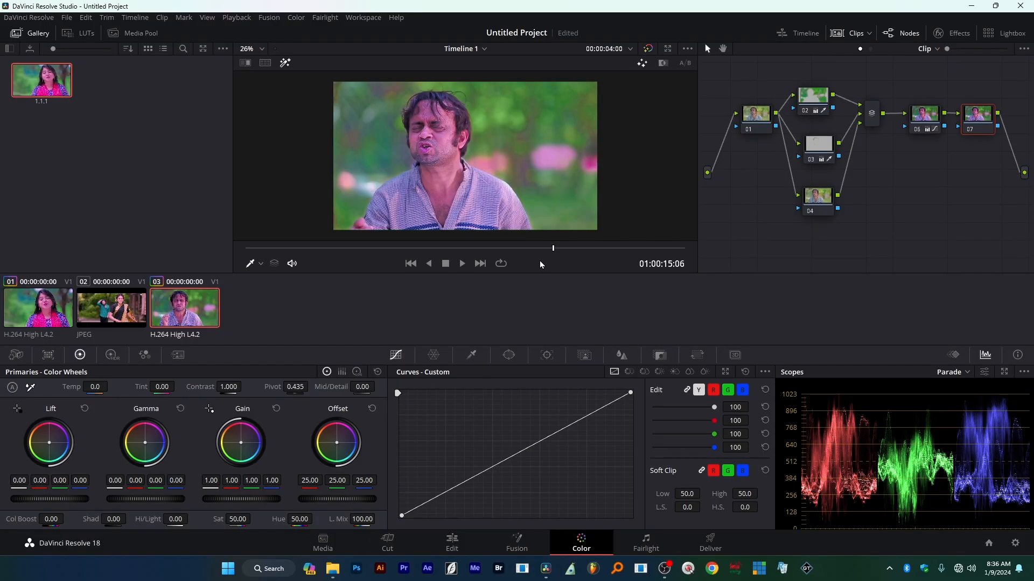
scroll(454, 123, up, 3)
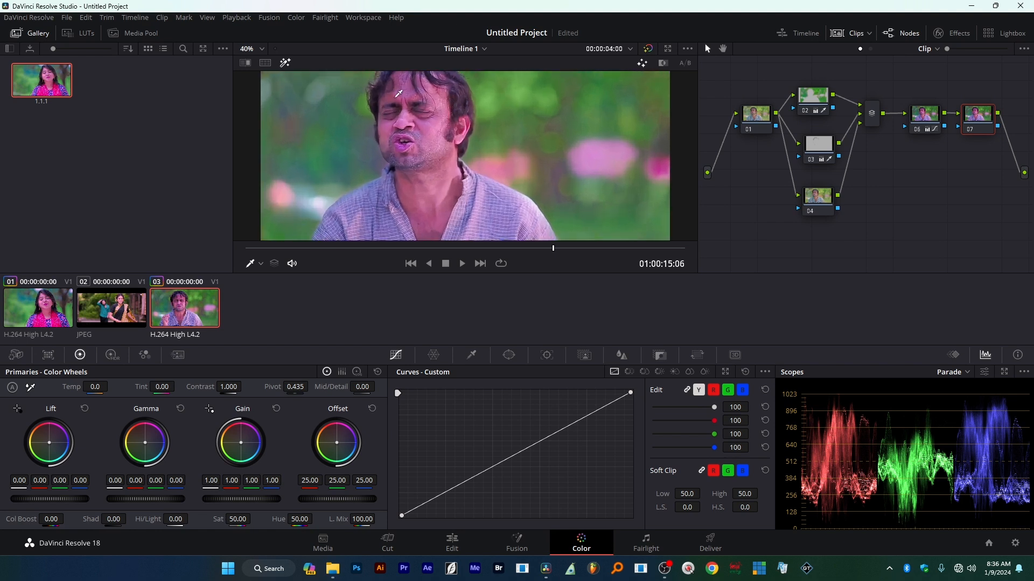
scroll(415, 131, down, 3)
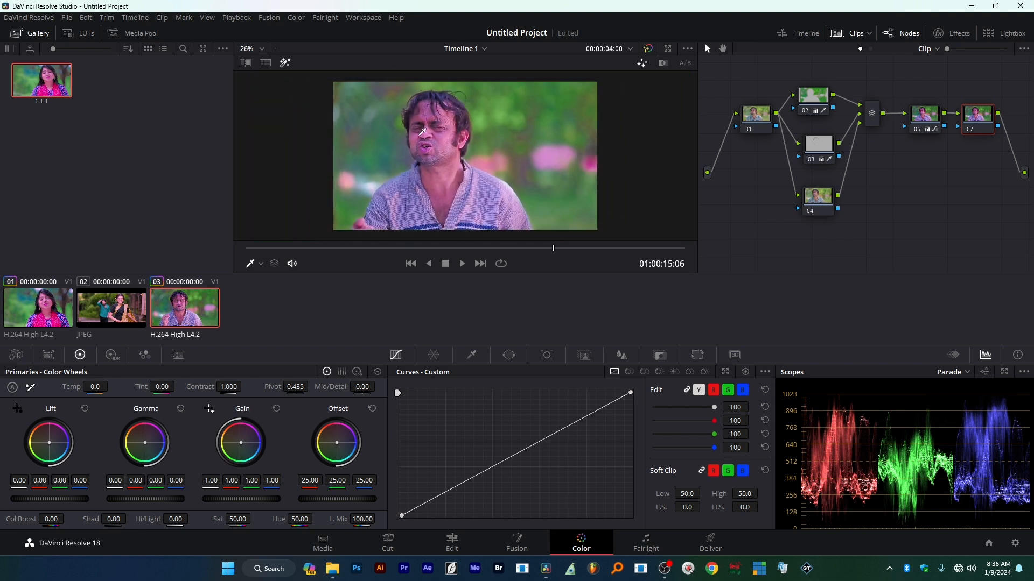
Disable node 04 and sample the man's facial skin on it with the HSL qualifier
drag(818, 163, 810, 155)
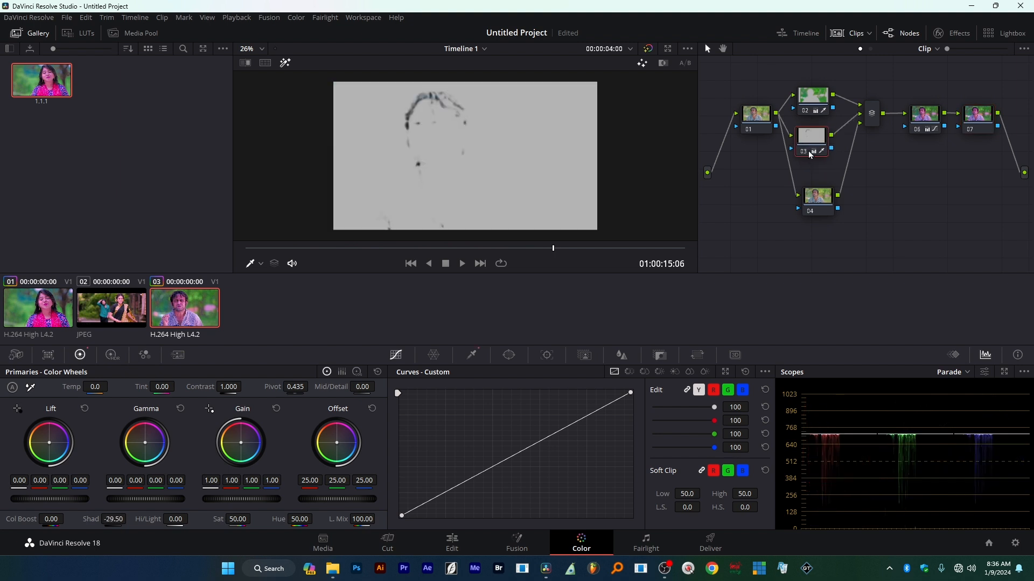
click(817, 199)
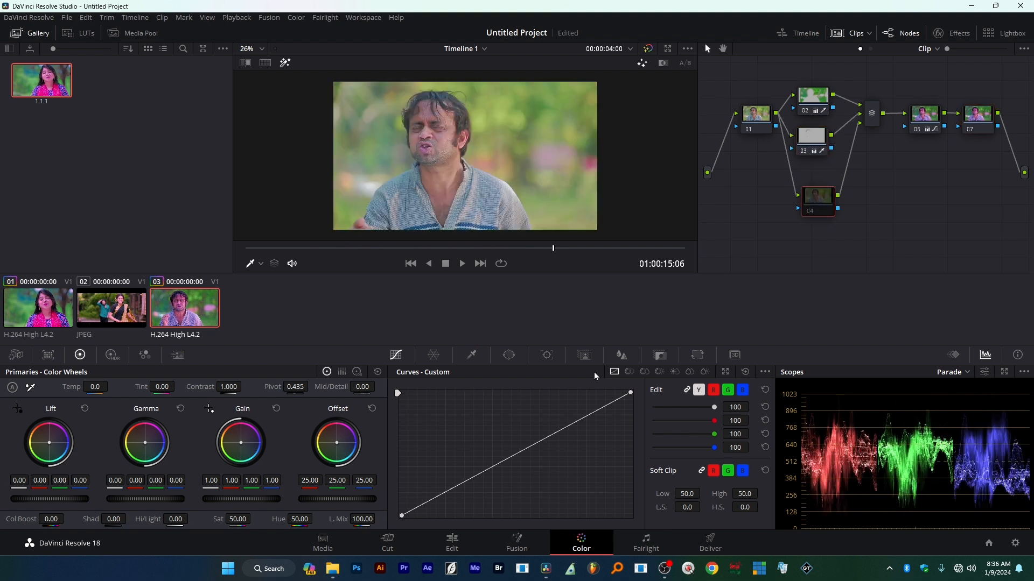
click(471, 354)
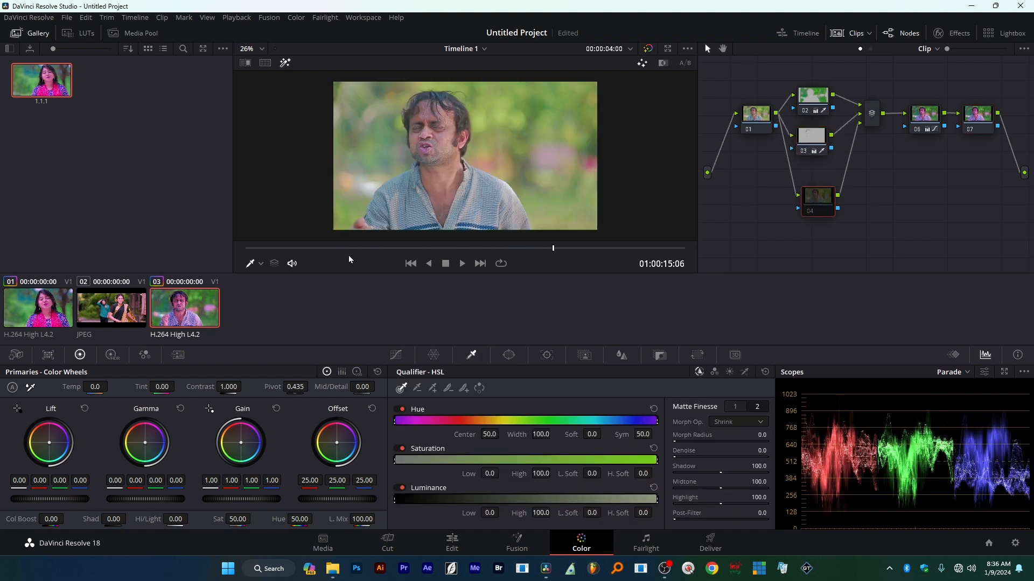
click(443, 154)
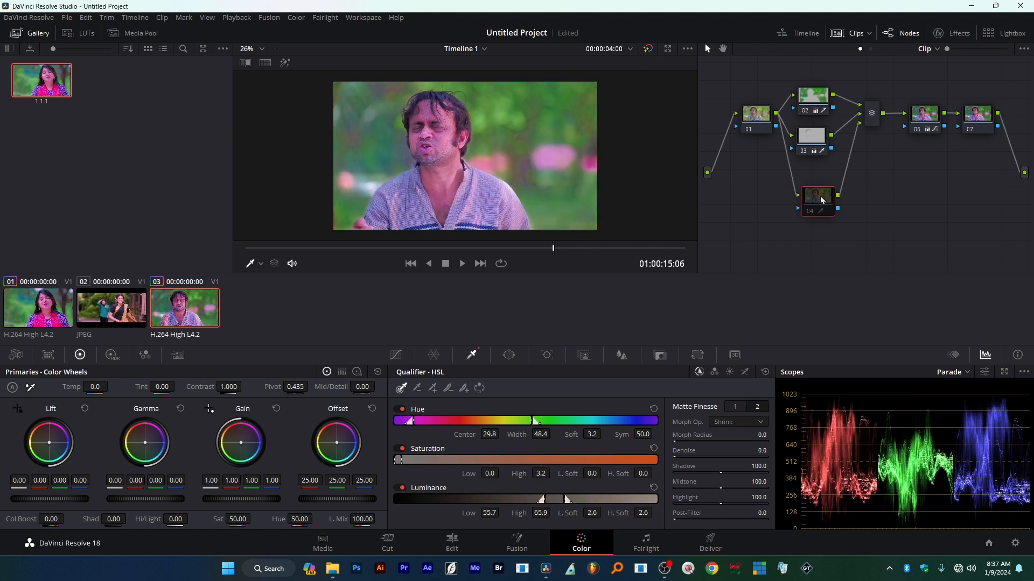
Refine node 04's highlighted skin key to luminance 58.4–68.5 with denoise 11.7, and reduce the node's saturation to 44.20
click(285, 64)
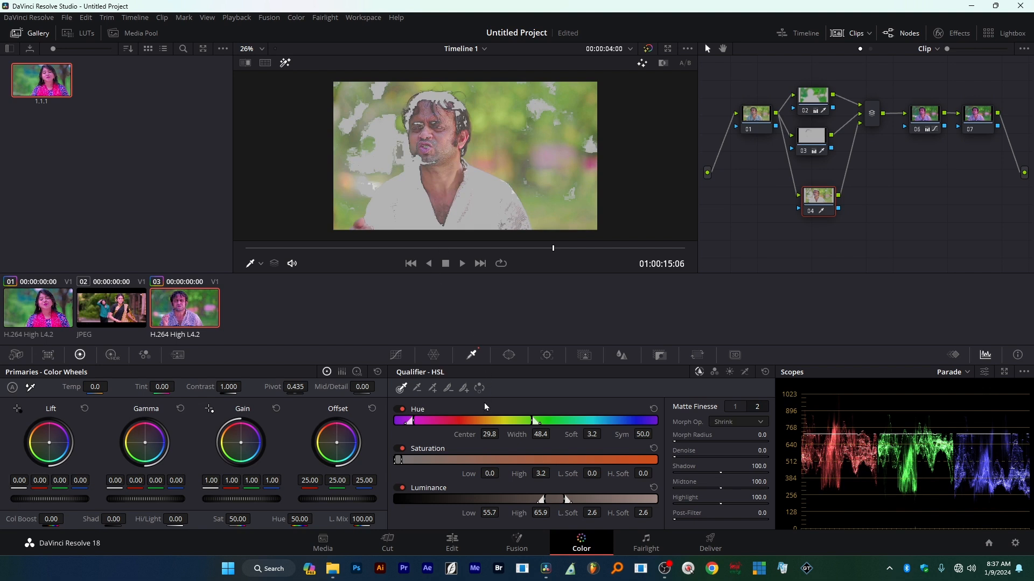
drag(555, 499, 562, 499)
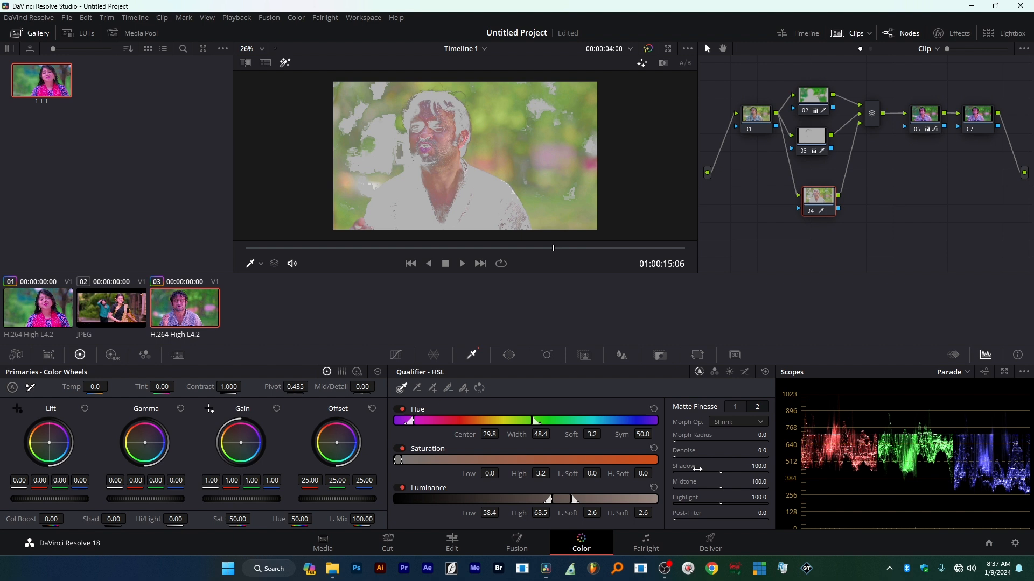
drag(690, 457, 700, 456)
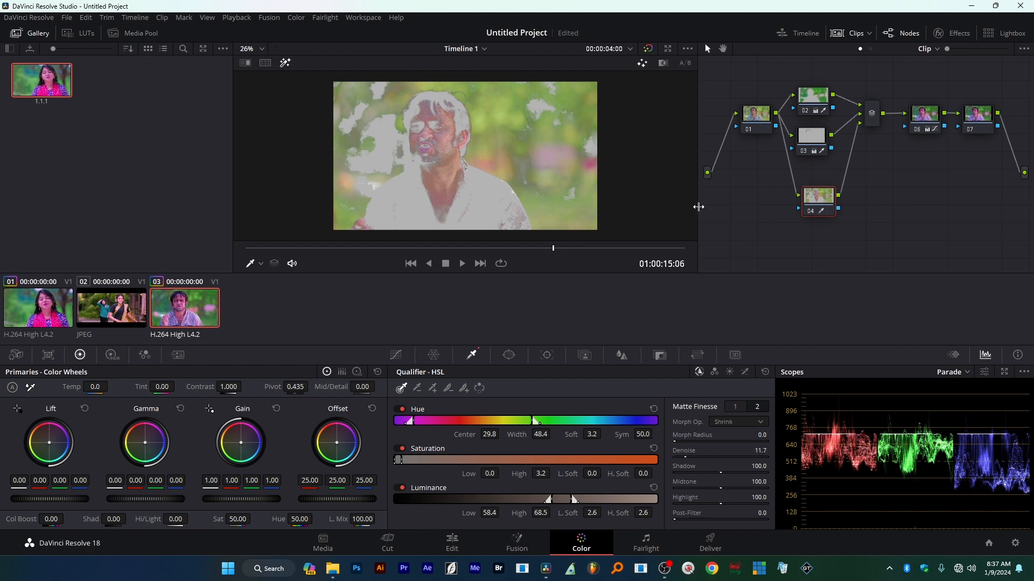
drag(235, 520, 228, 520)
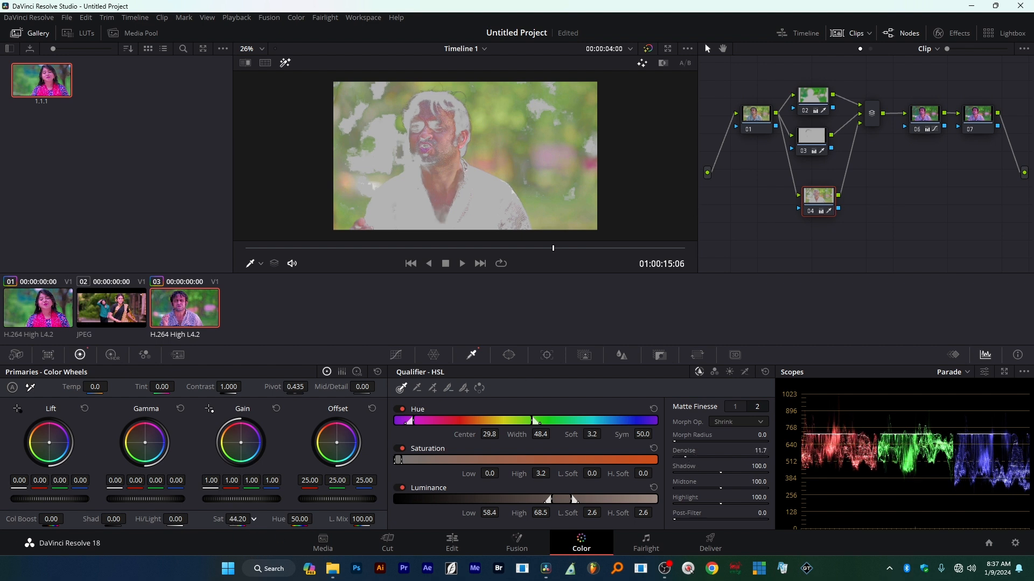
click(965, 129)
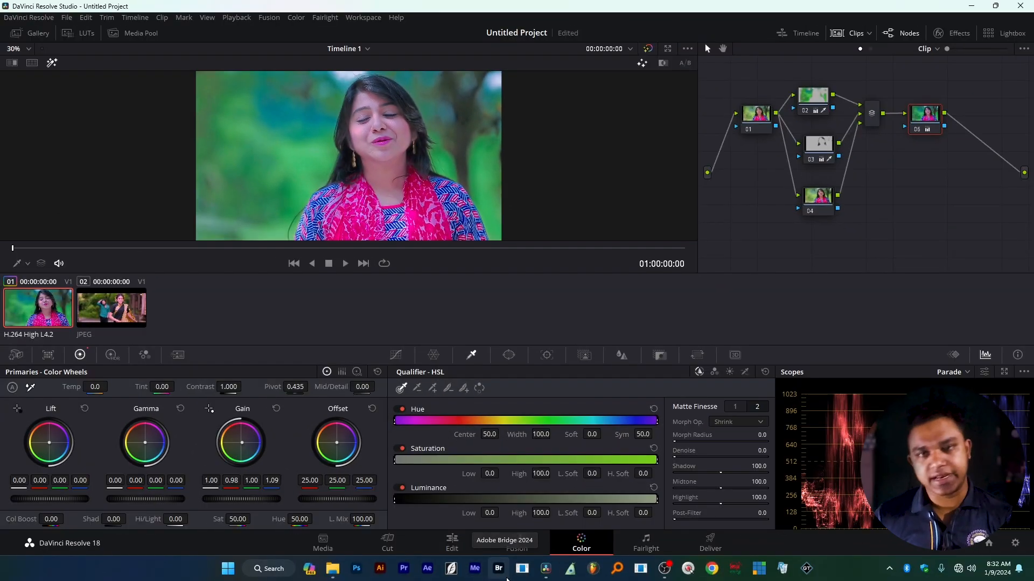
Look through the input color space options available for the first clip without changing its assignment
right_click(37, 318)
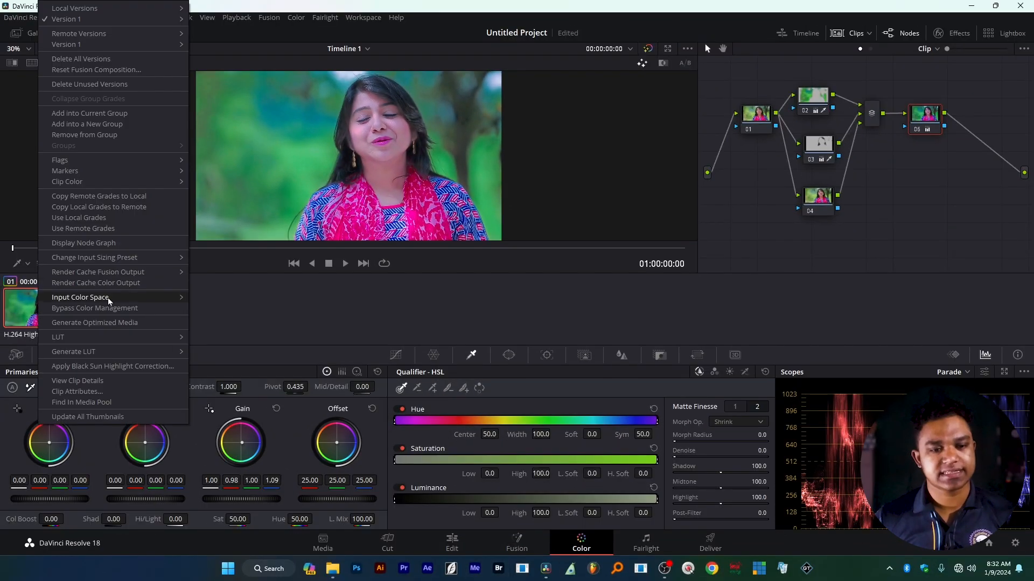
mouse_move(103, 300)
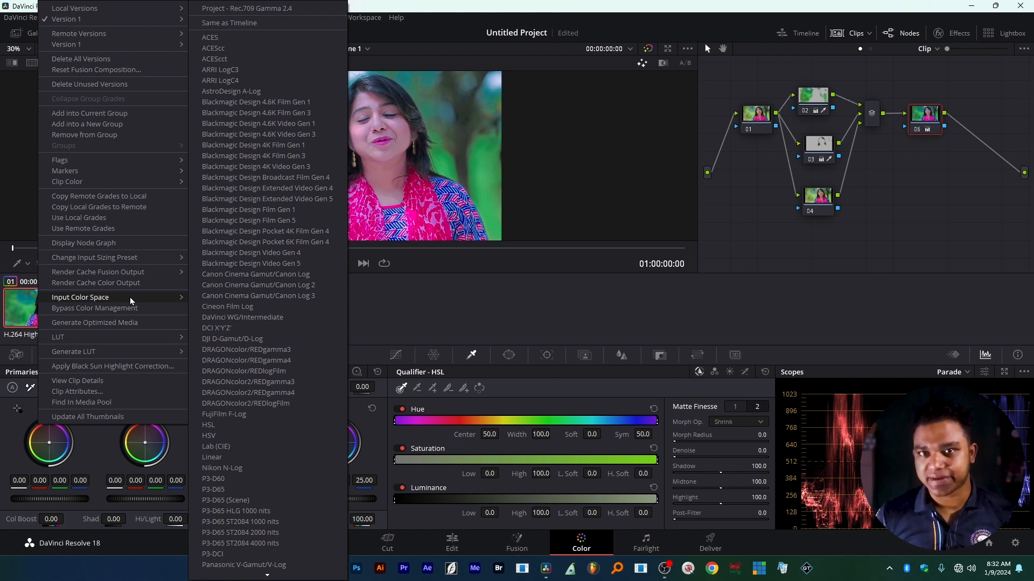
click(609, 324)
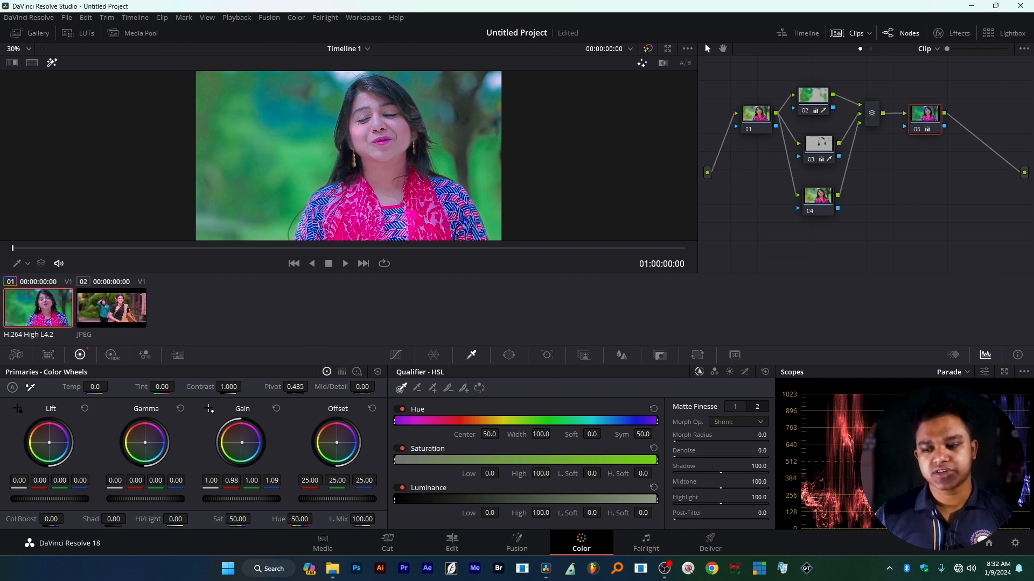
Set the project's color science to DaVinci YRGB with separate color space and gamma, save, and check the first clip's options for input color space
click(1014, 543)
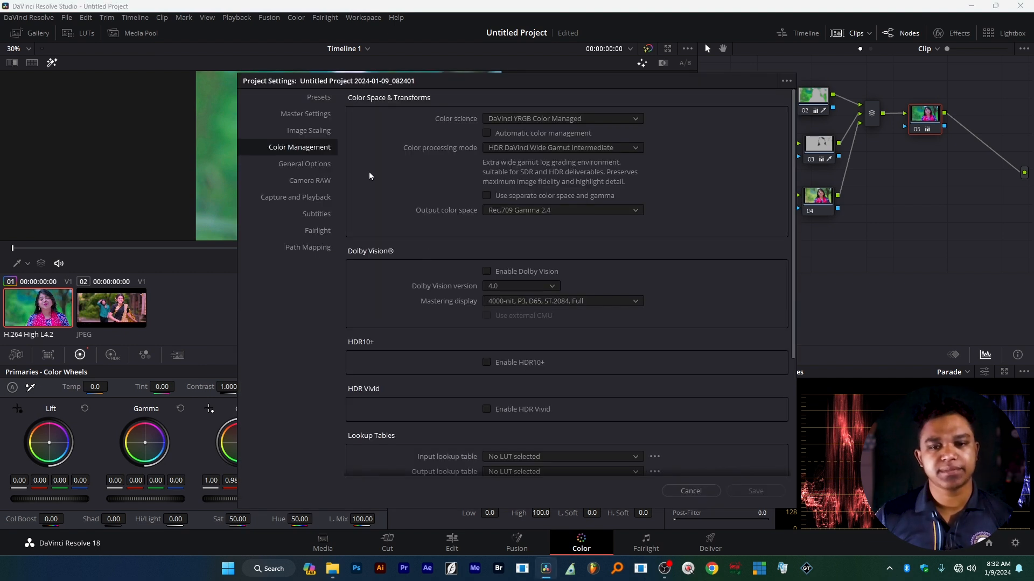
click(579, 118)
click(554, 135)
click(542, 135)
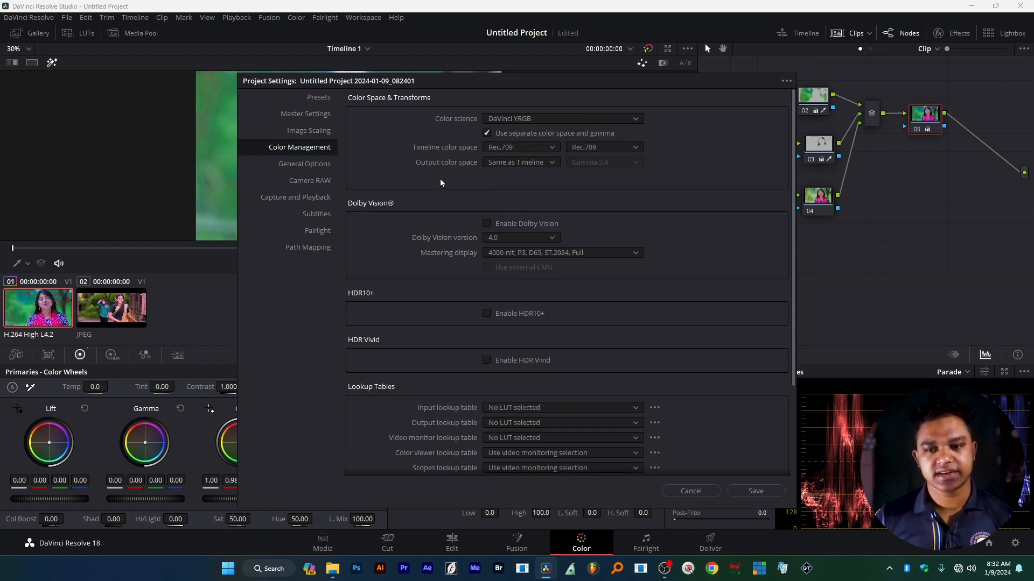
click(755, 491)
right_click(59, 312)
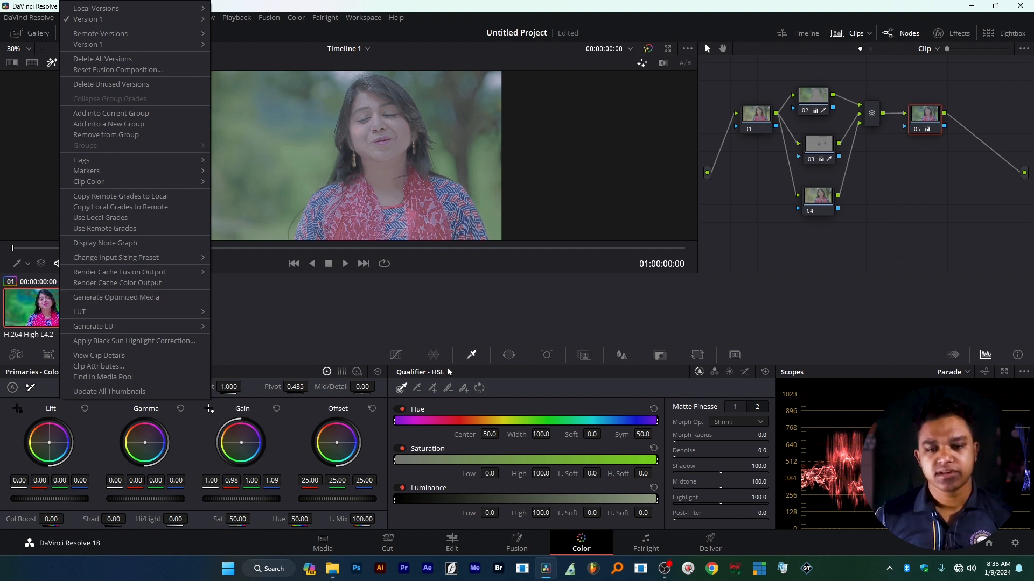
click(500, 315)
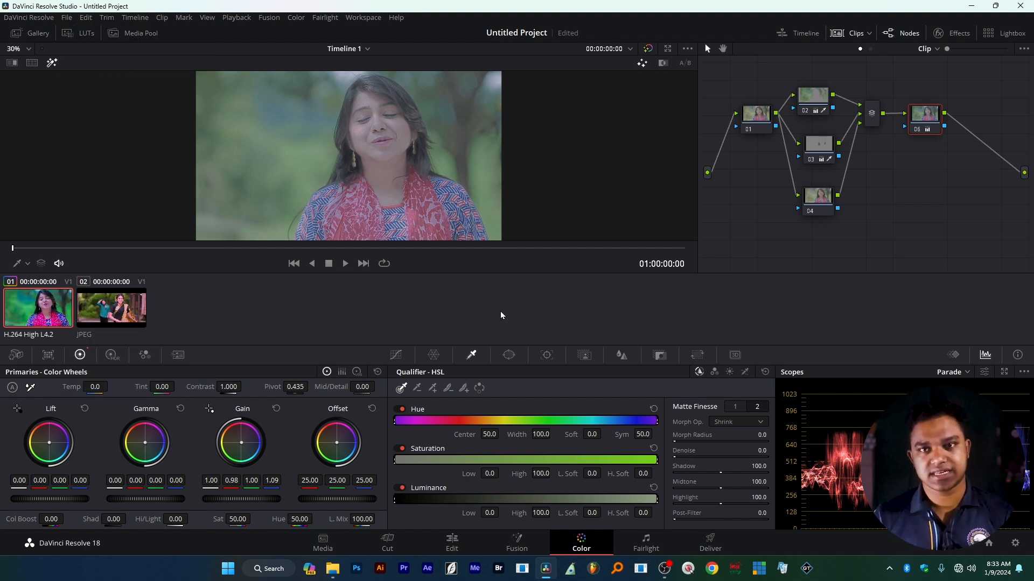